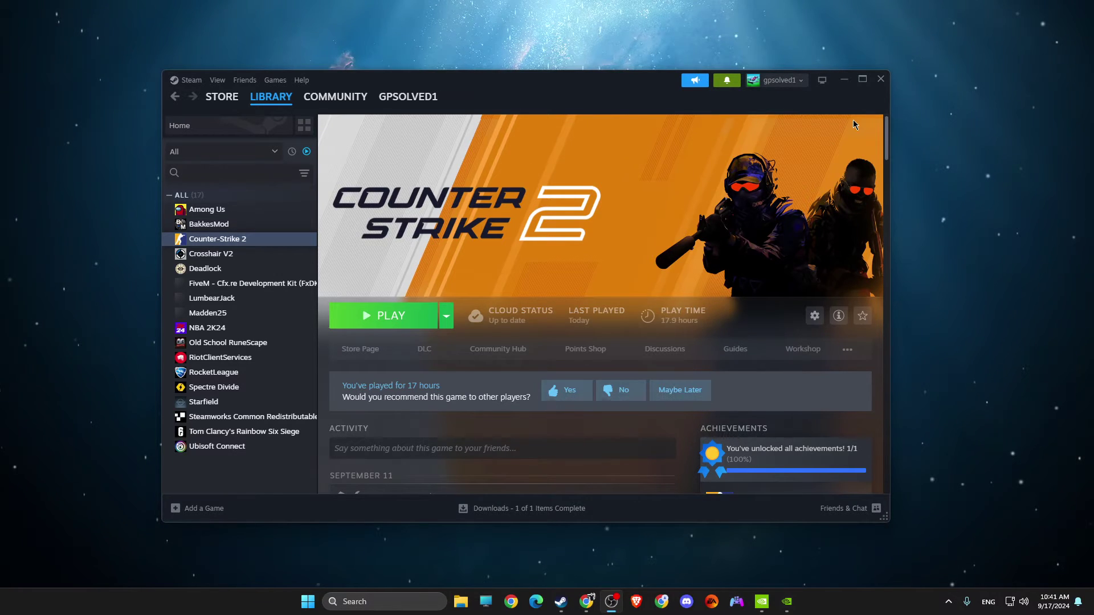
- Minimise Steam and reposition the NVIDIA Control Panel showing Counter-Strike 2's 3D settings
click(843, 80)
drag(479, 114, 499, 105)
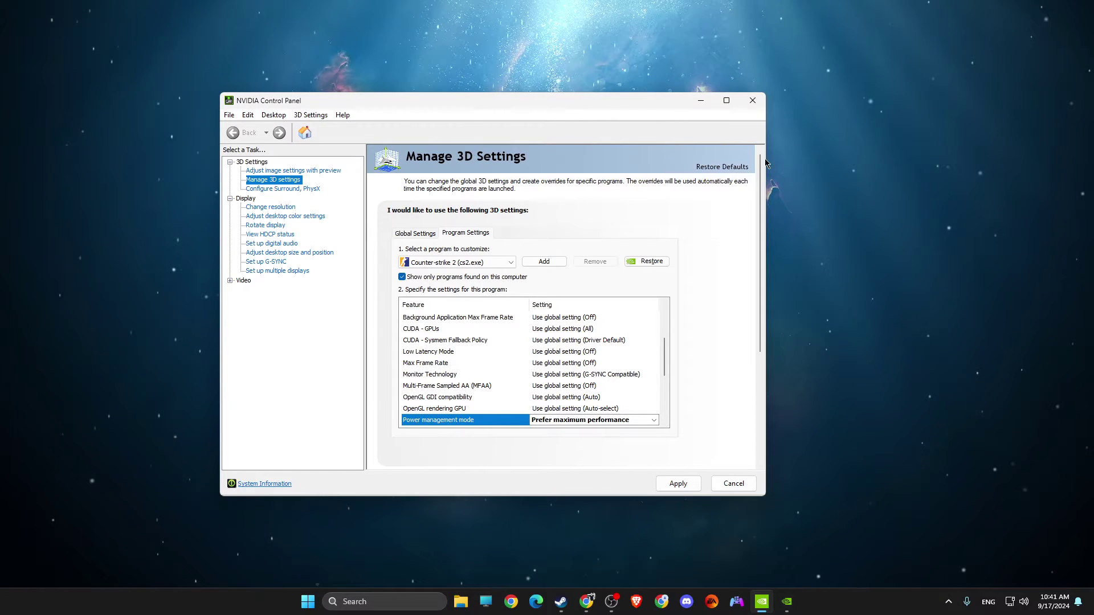
- Open the full desktop context menu, then dismiss it and return to NVIDIA settings
right_click(944, 142)
click(872, 336)
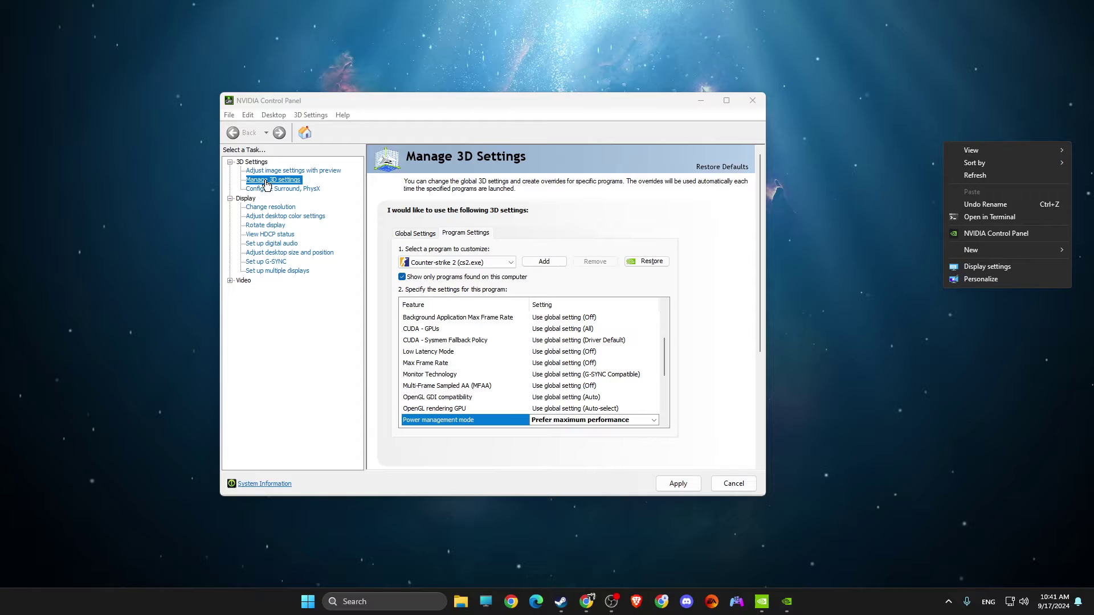
click(545, 263)
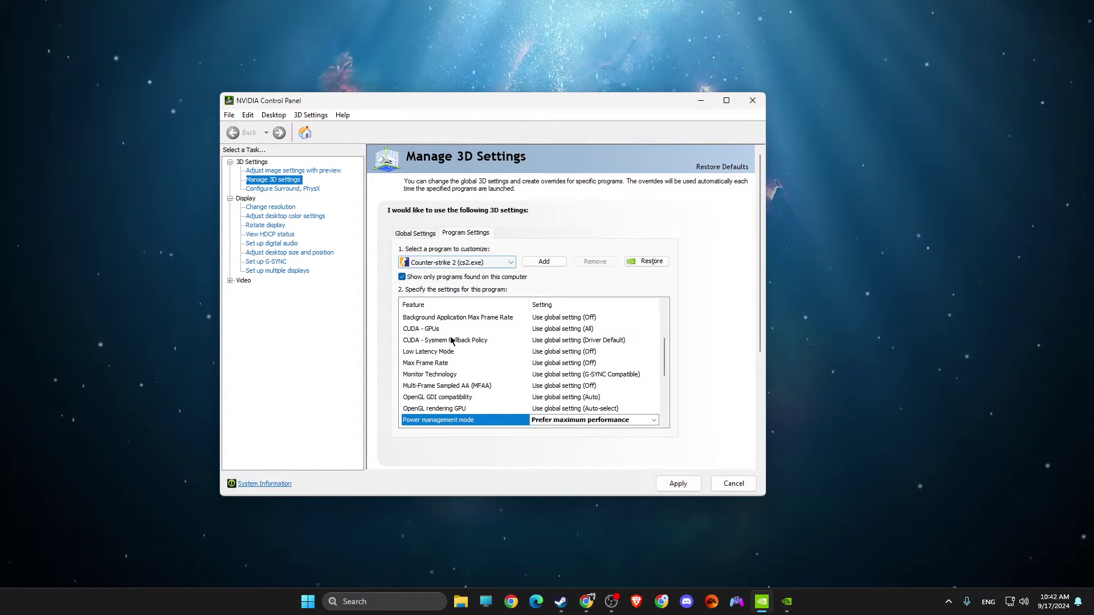
- Set cs2.exe's Power management mode to Prefer maximum performance and apply the settings
scroll(464, 341, down, 1)
scroll(464, 342, down, 1)
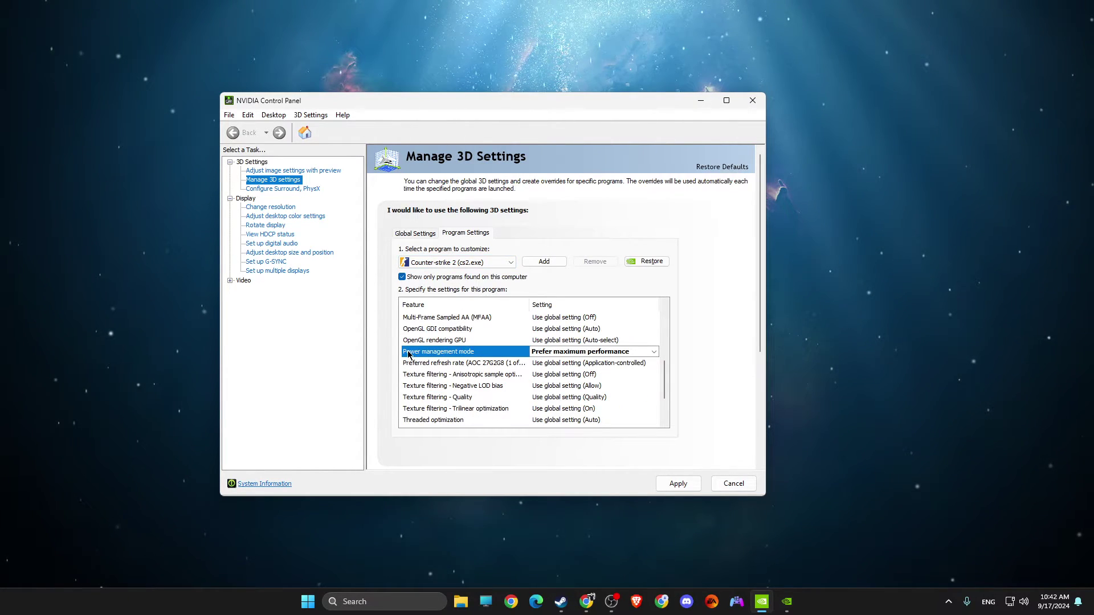
click(555, 353)
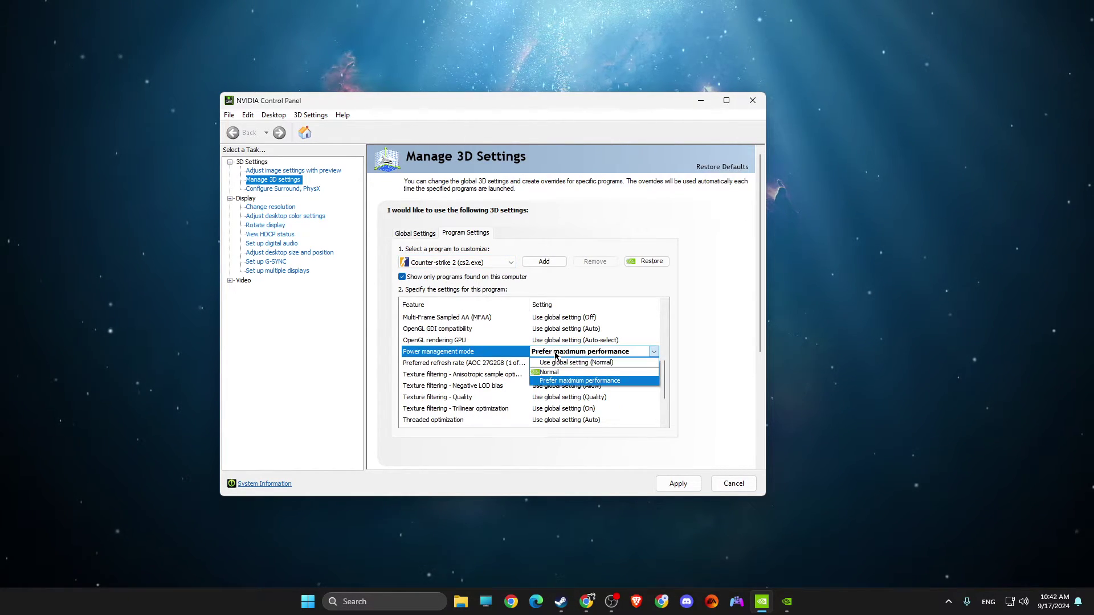
click(485, 359)
scroll(488, 356, down, 2)
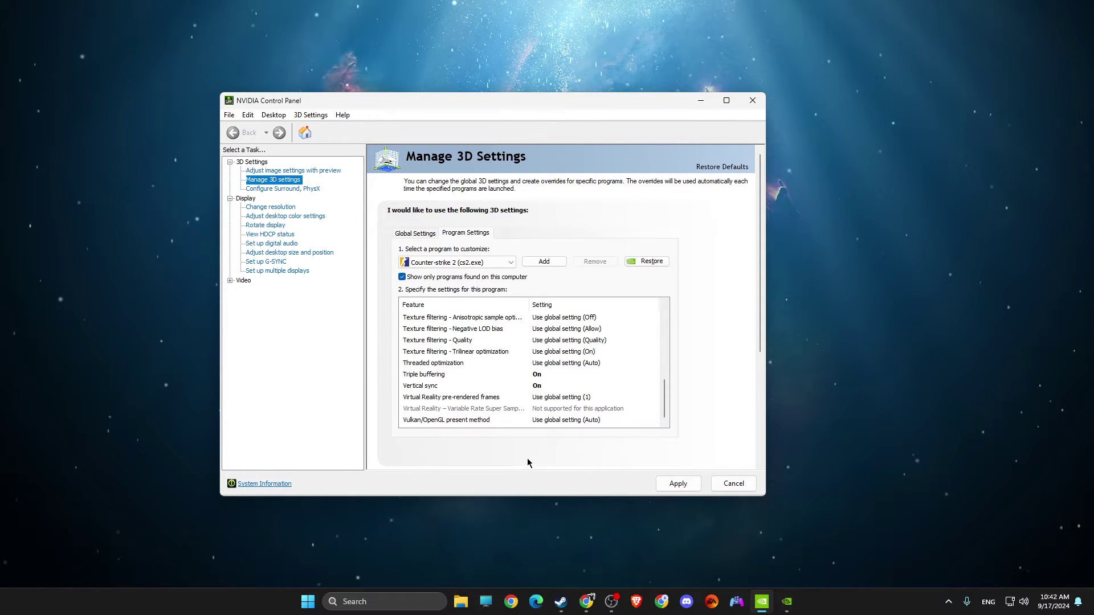
click(678, 484)
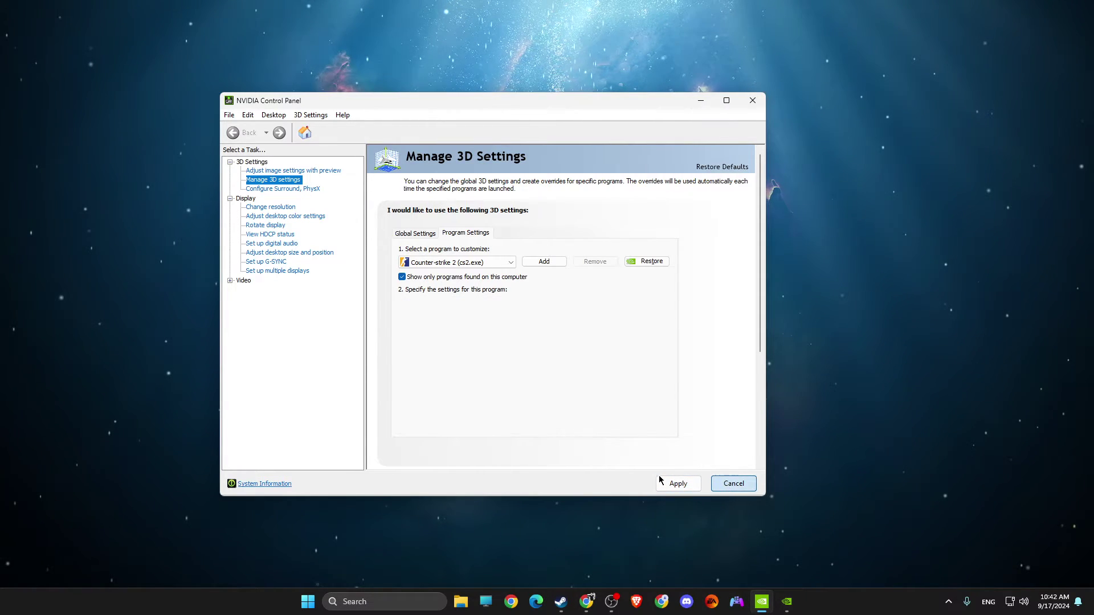
- Launch Settings from a 'settings' search, start a Windows Update check, and close Settings
click(355, 606)
text(settings)
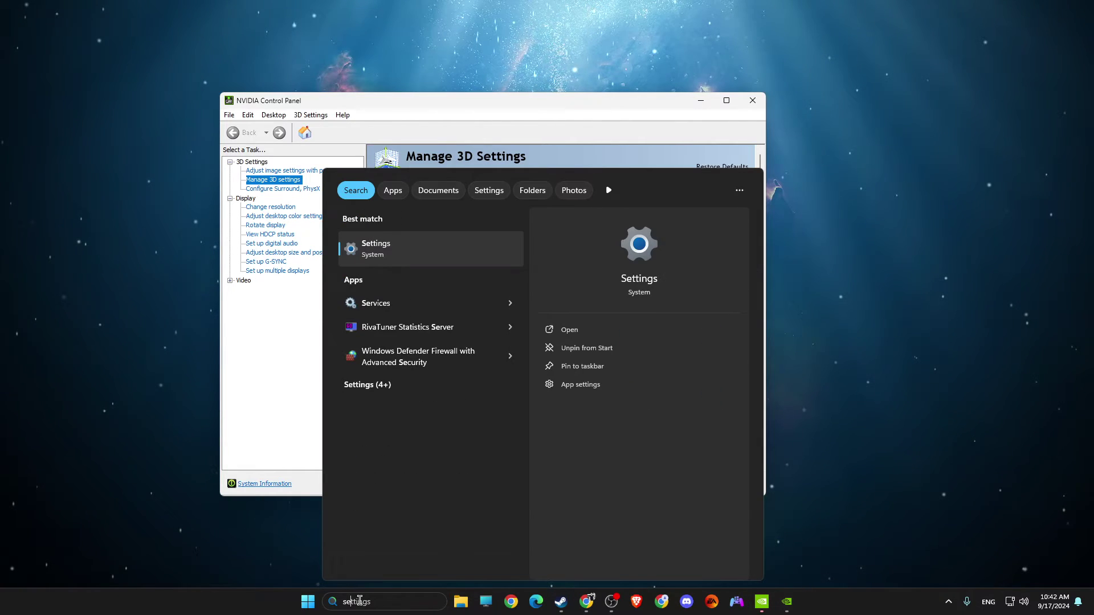
key(Return)
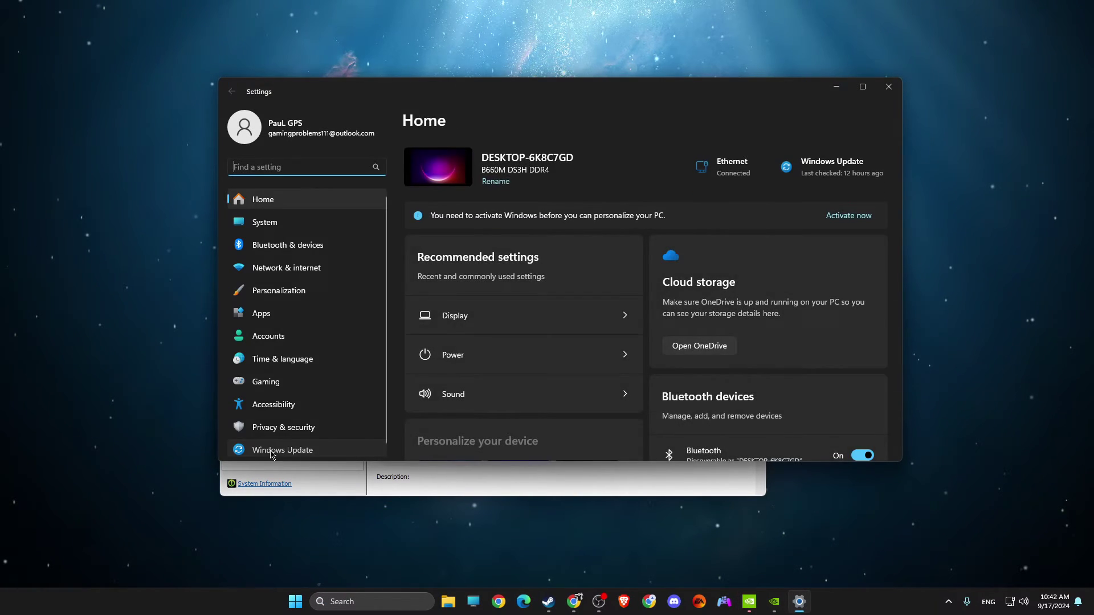
click(312, 448)
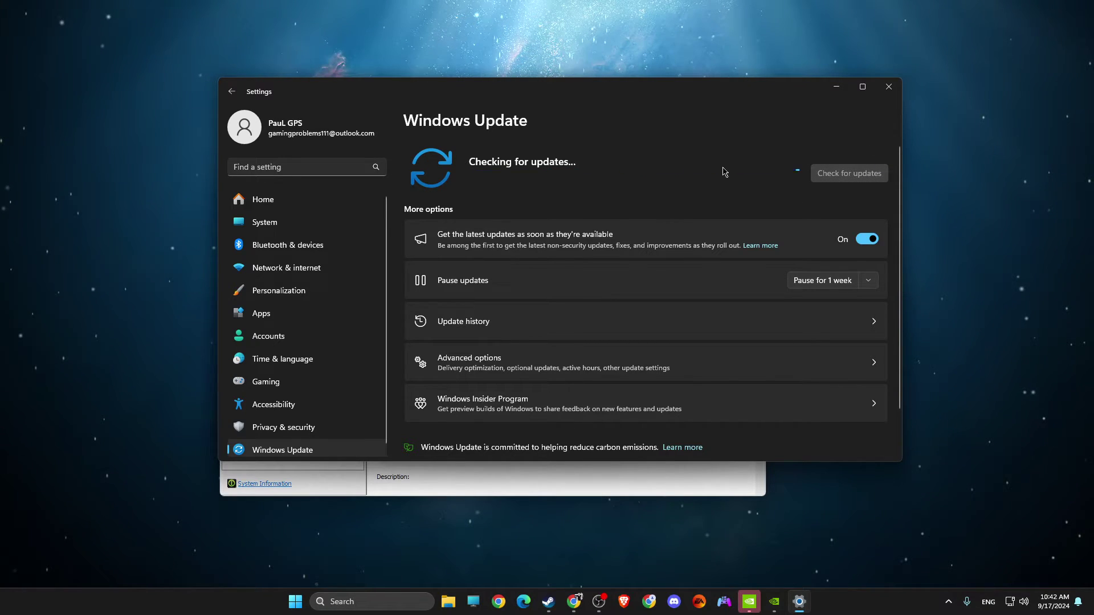
click(889, 86)
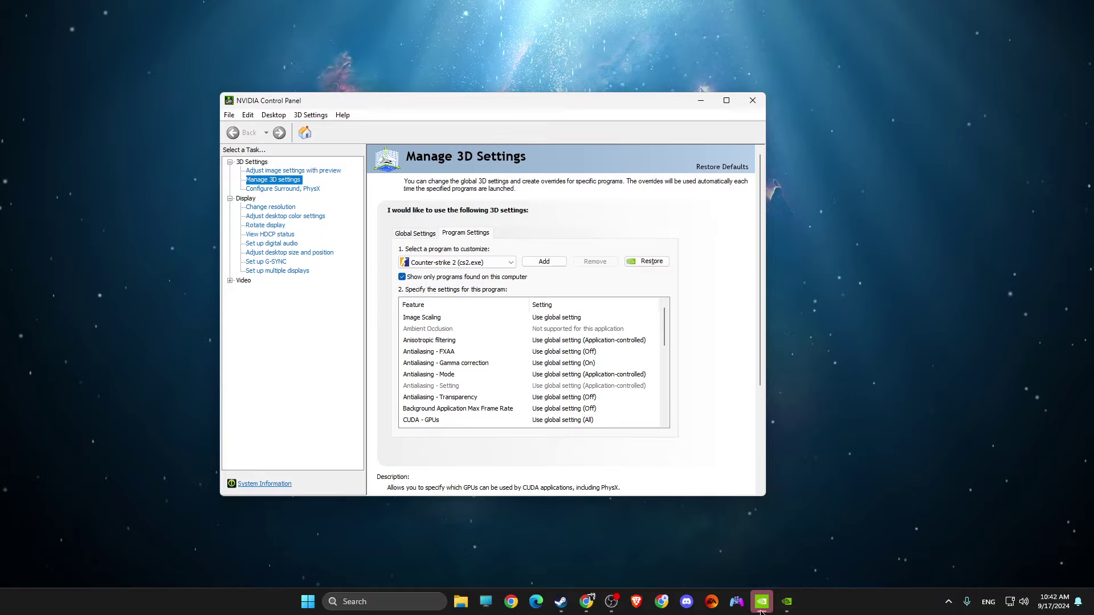
- Check that the NVIDIA App shows Studio Driver 560.81 is up to date, then minimise it
click(786, 601)
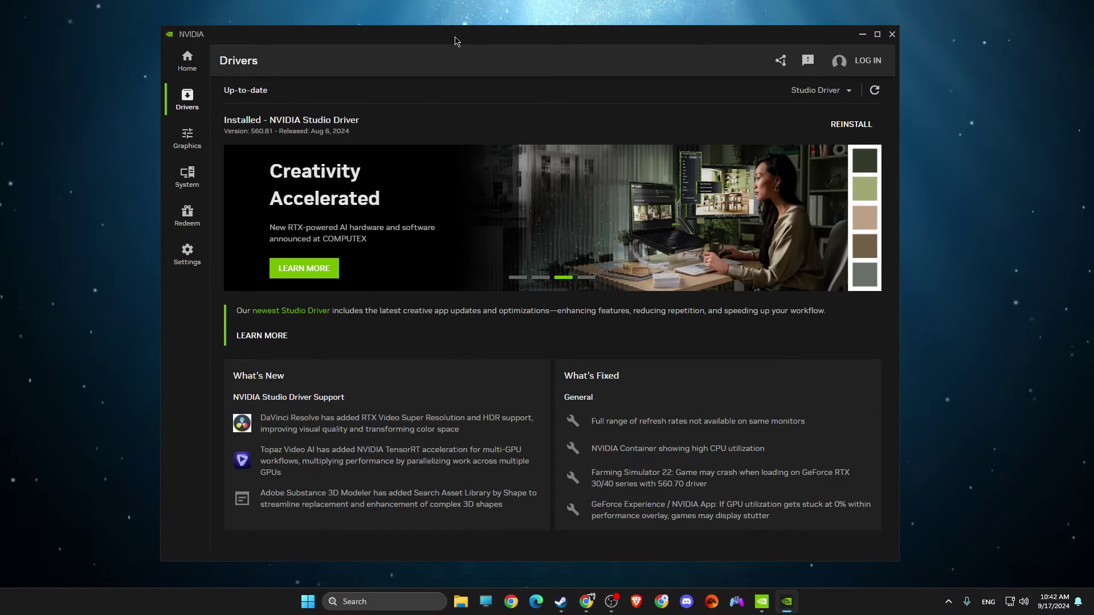
drag(463, 48, 459, 49)
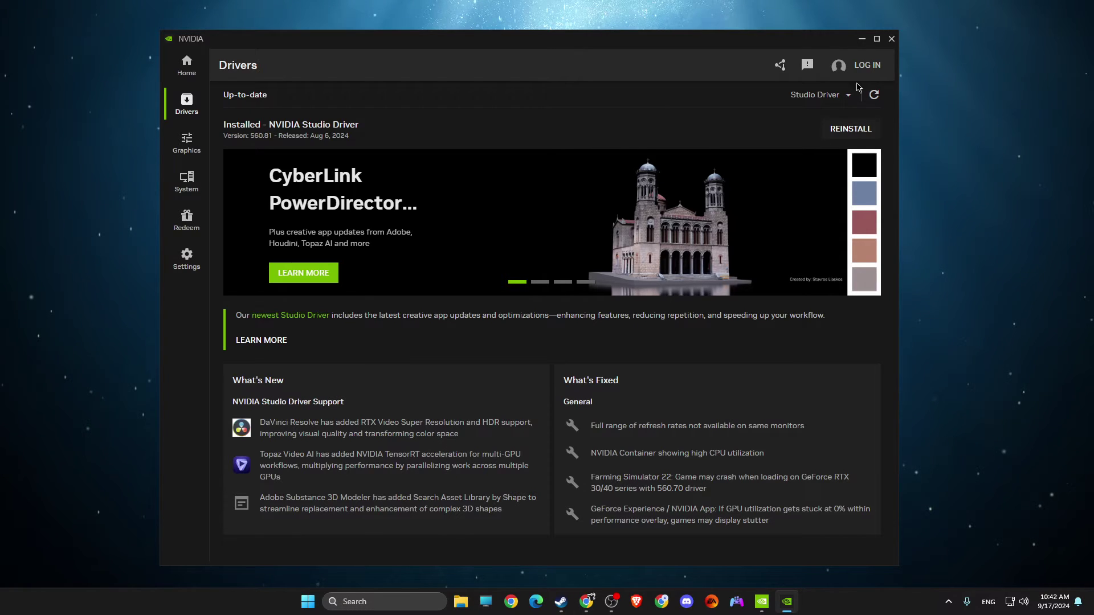
click(861, 40)
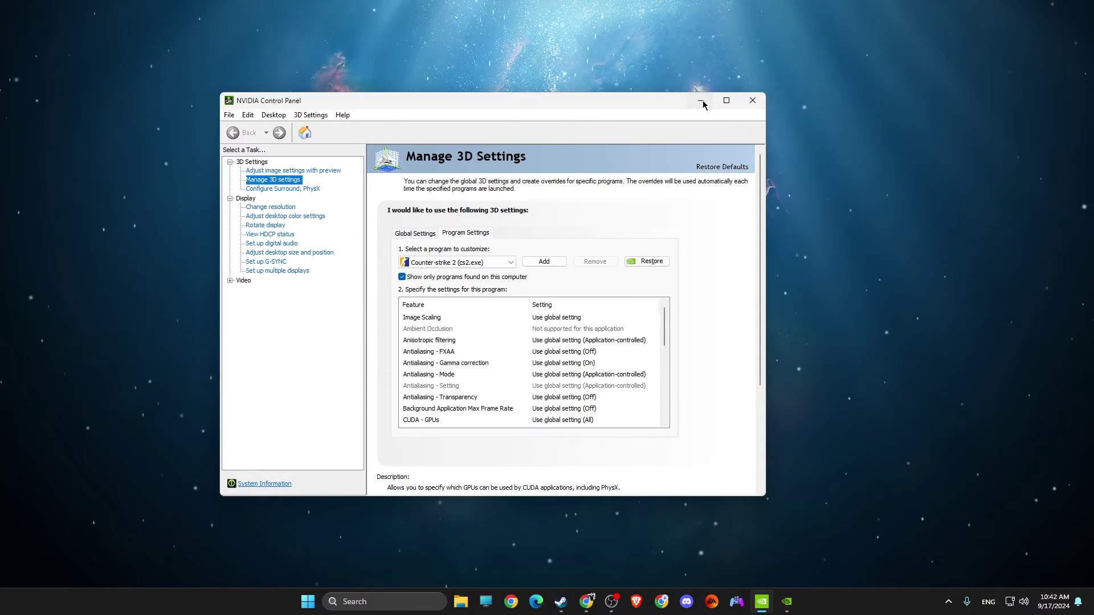
- Minimise the NVIDIA Control Panel, restore Steam, and briefly open Counter-Strike 2's properties
click(702, 98)
click(561, 602)
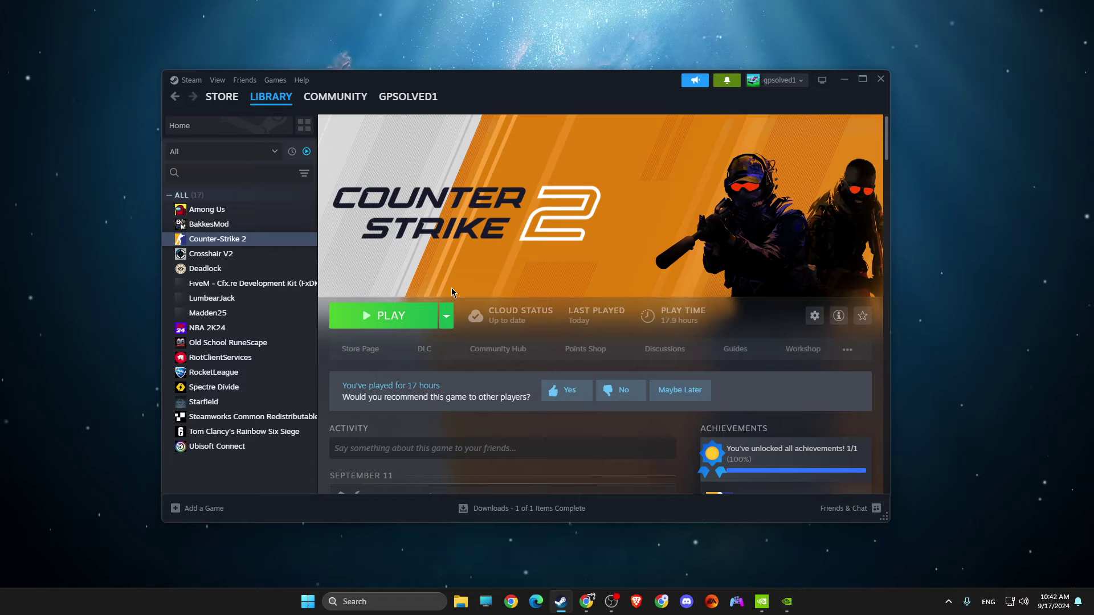
right_click(206, 240)
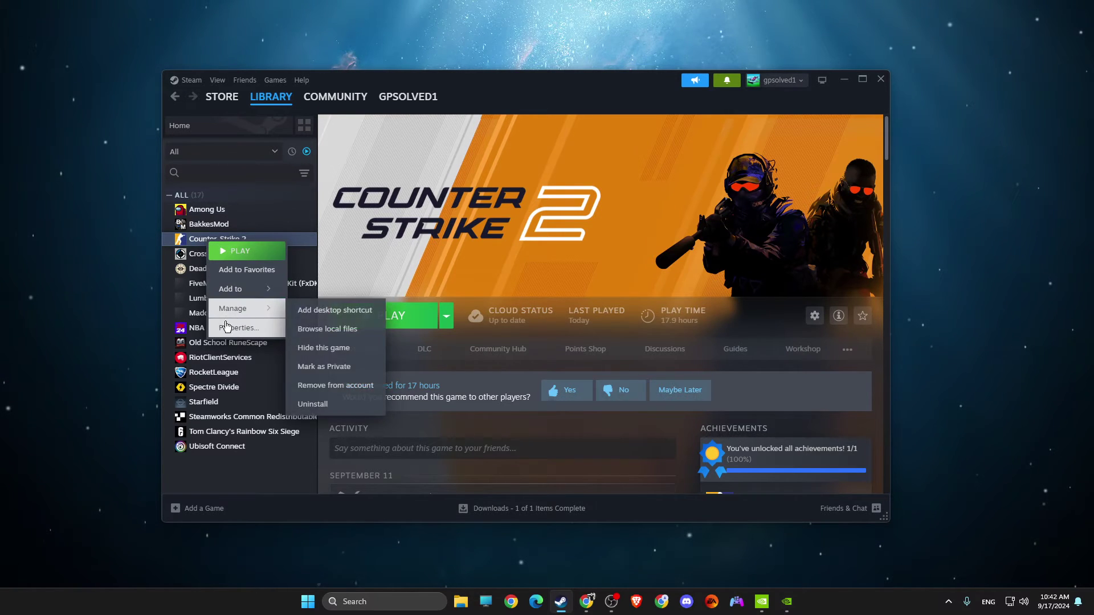
click(231, 331)
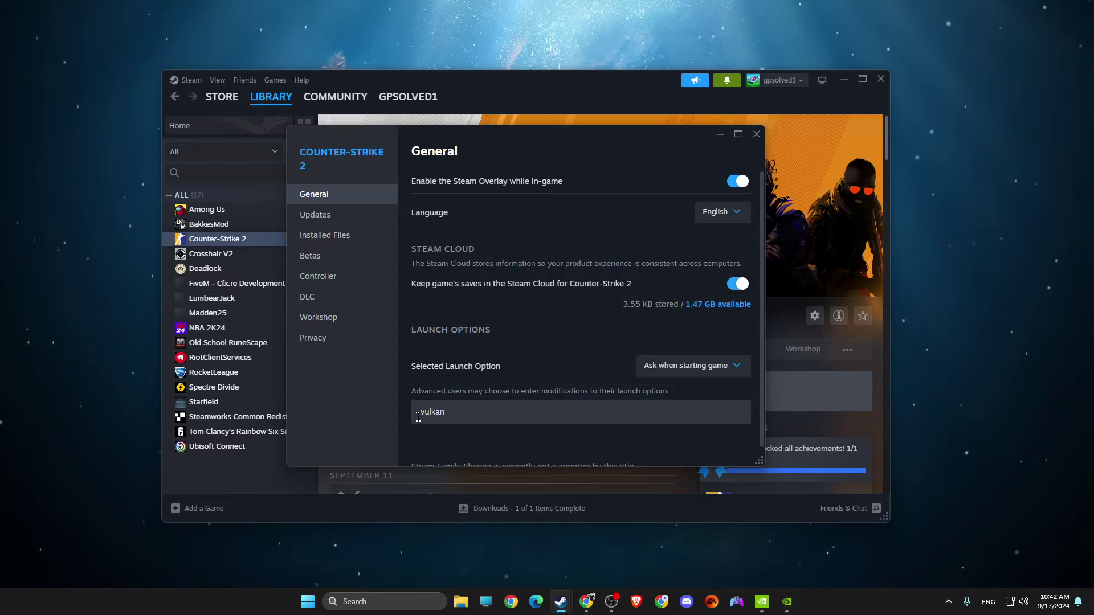
click(756, 134)
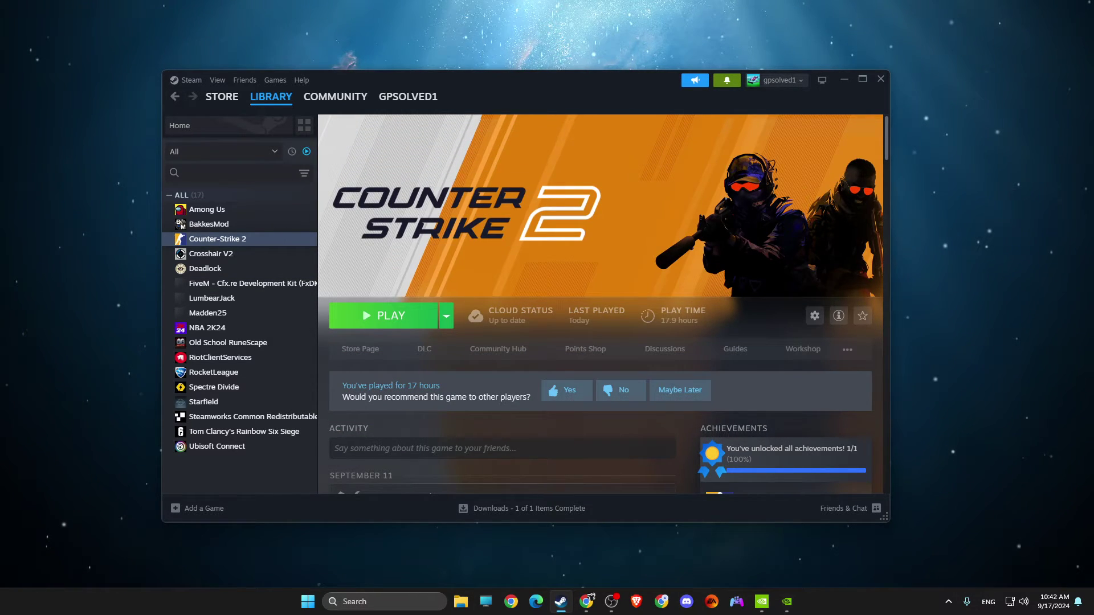
- Reopen Counter-Strike 2's properties and append -autoconfig -windowed after -vulkan in Launch Options
right_click(206, 243)
click(244, 329)
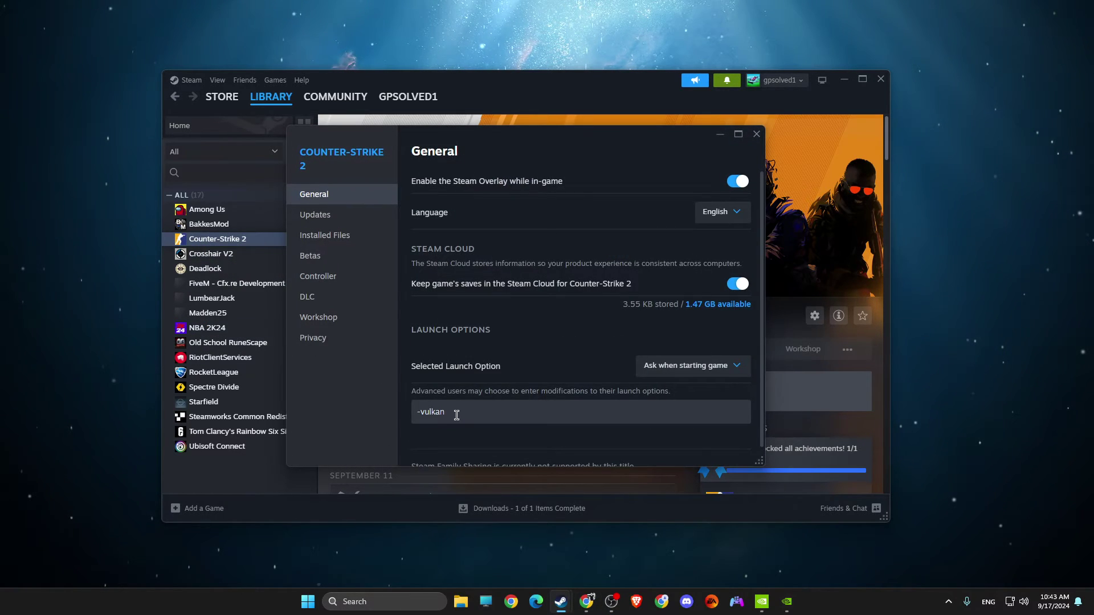
click(473, 418)
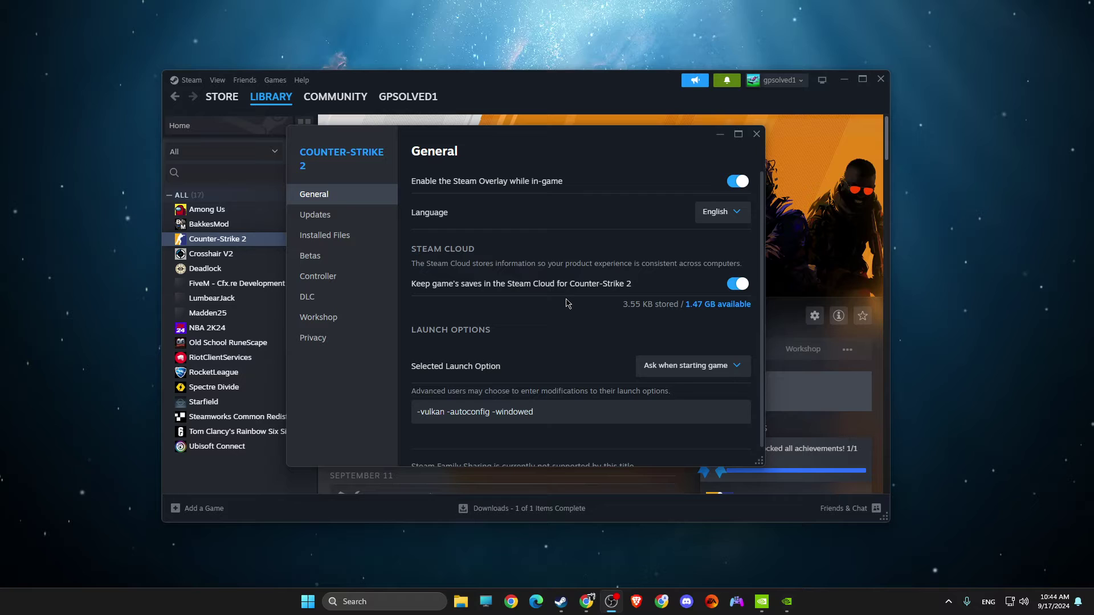
- Browse Counter-Strike 2's installed files on disk from Steam's Installed Files page
click(342, 238)
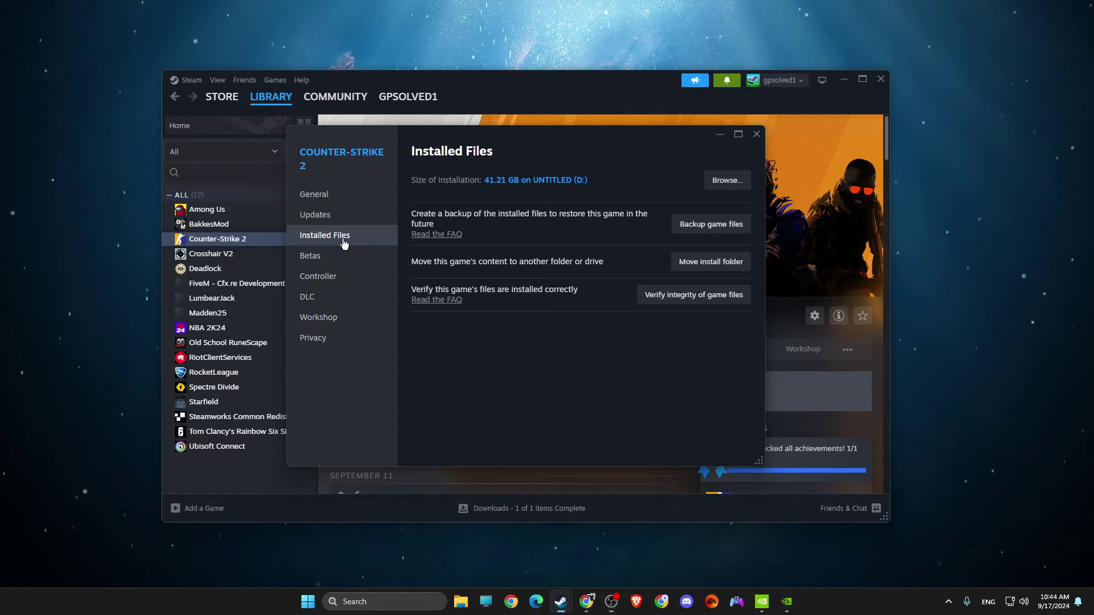
click(728, 180)
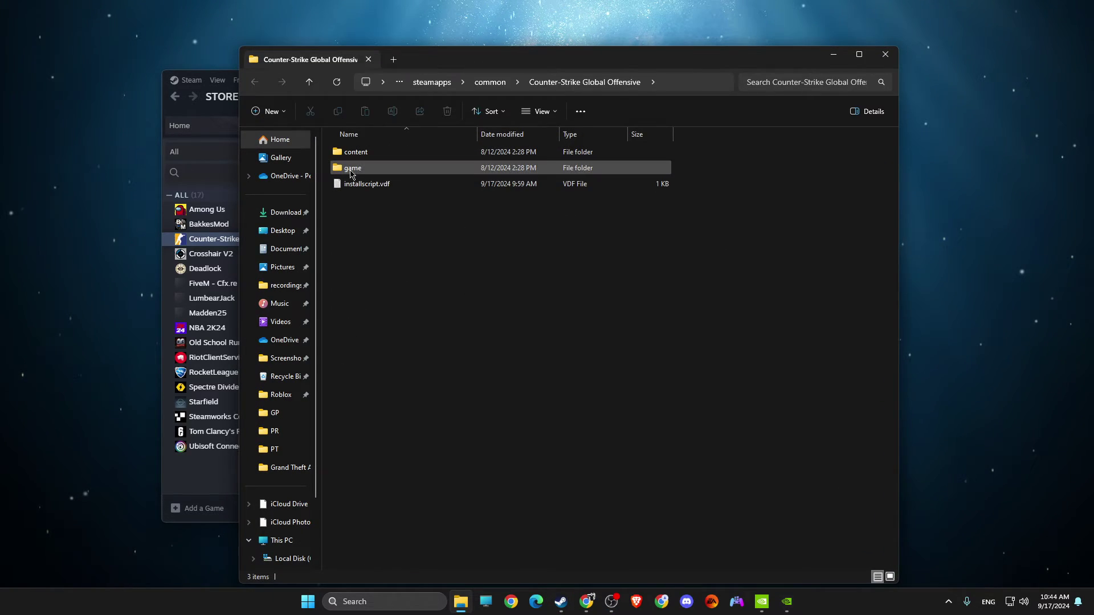
double_click(357, 158)
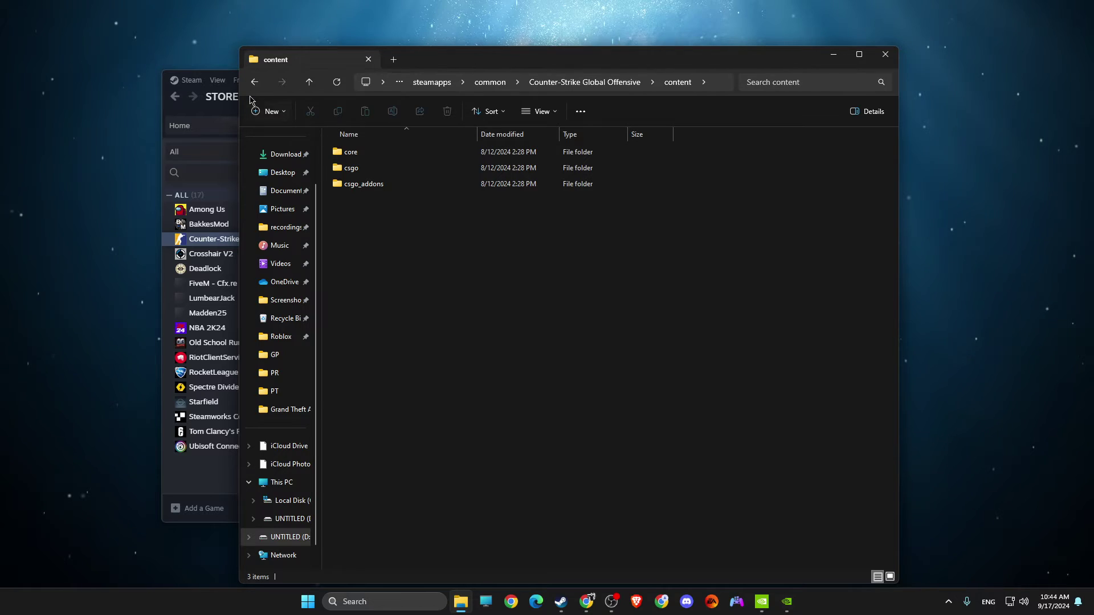
key(alt+Left)
- Locate cs2.exe in game\bin\win64, then dismiss its menu and return to Steam
double_click(347, 165)
double_click(346, 153)
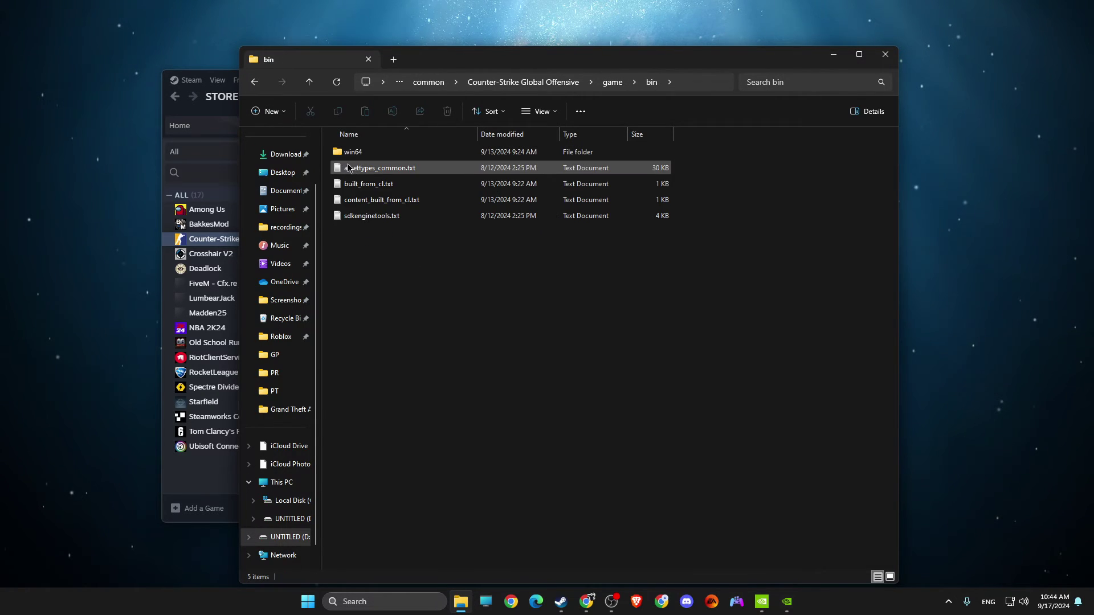
double_click(346, 152)
scroll(364, 285, down, 1)
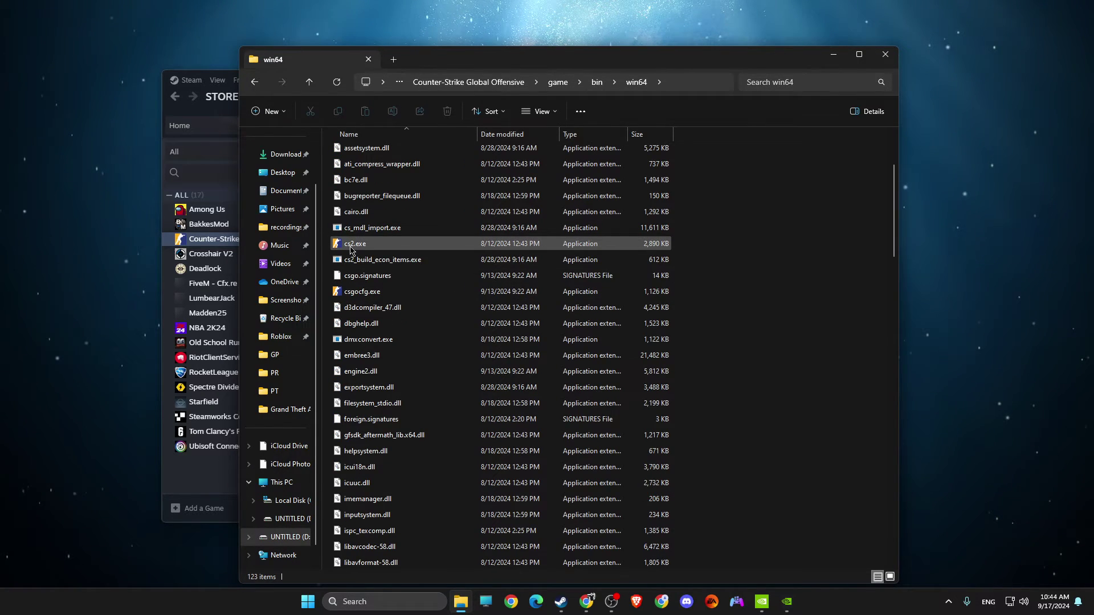
right_click(352, 246)
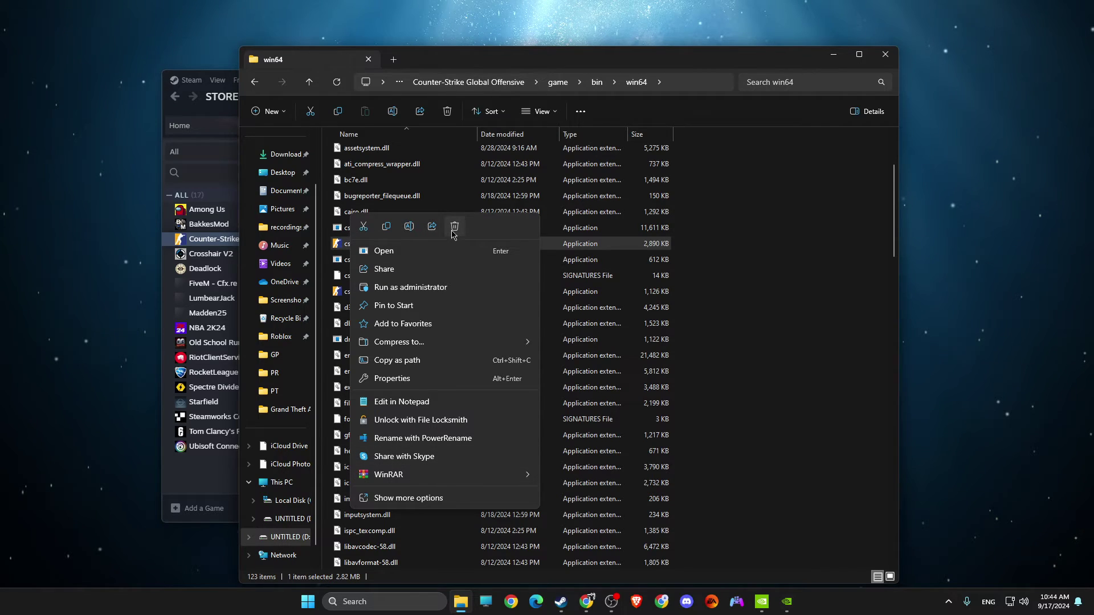
click(832, 55)
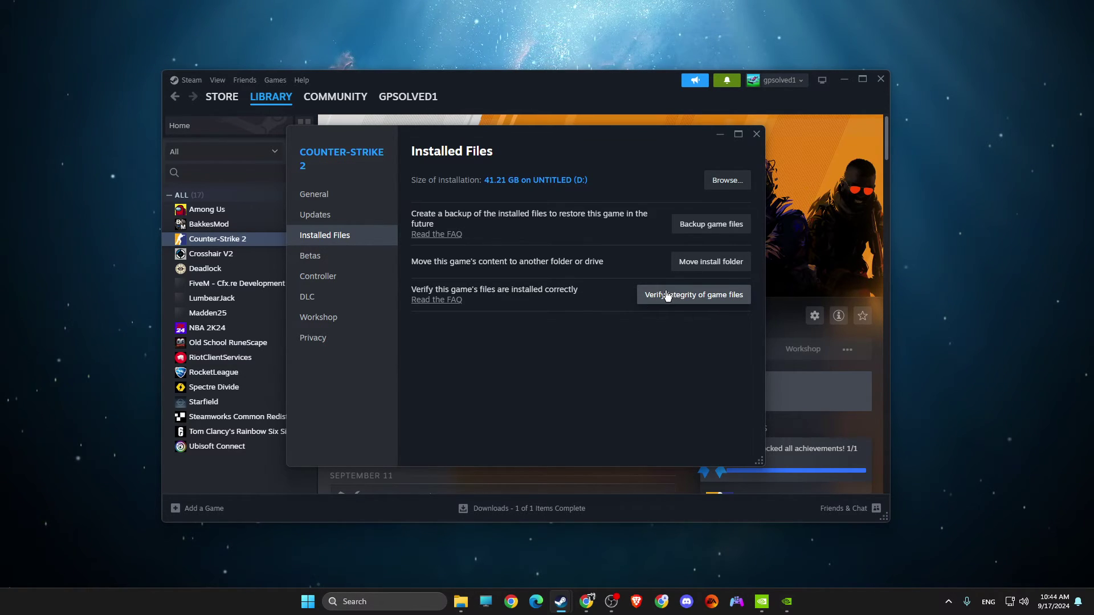
- Use Browse... on the Installed Files page to open the Counter-Strike Global Offensive install folder
click(736, 187)
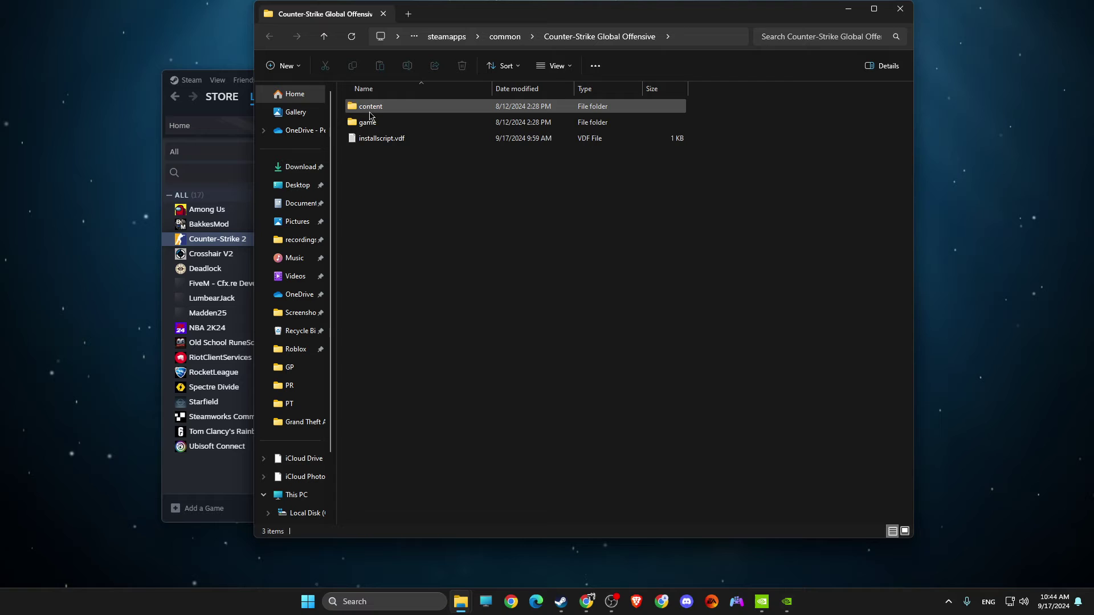
- Navigate into the game\bin\win64 folder to find cs2.exe
double_click(369, 119)
double_click(371, 109)
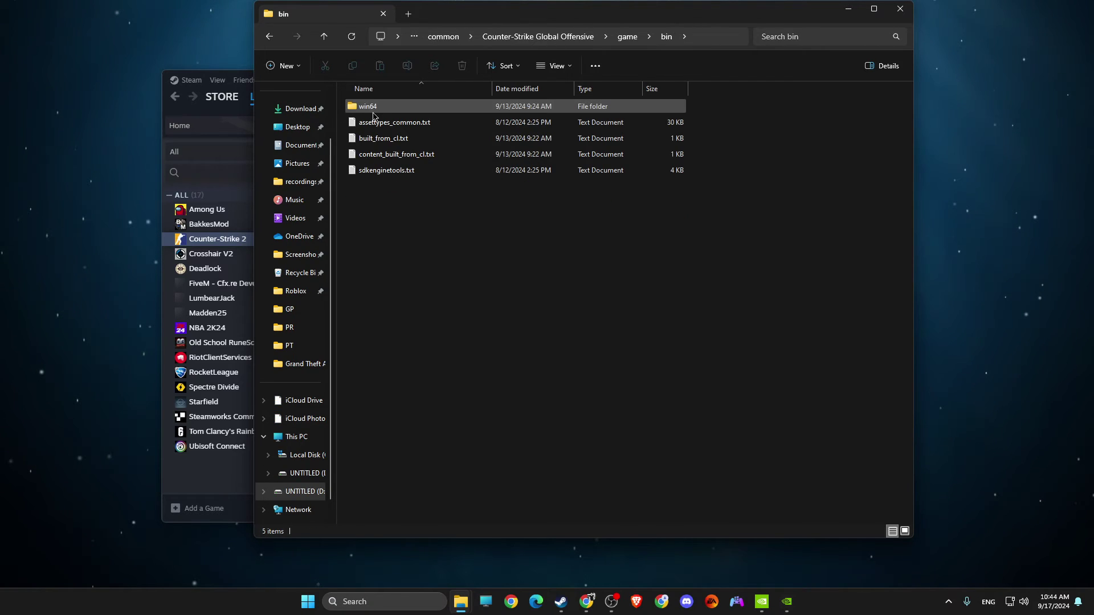
double_click(371, 108)
scroll(399, 227, down, 1)
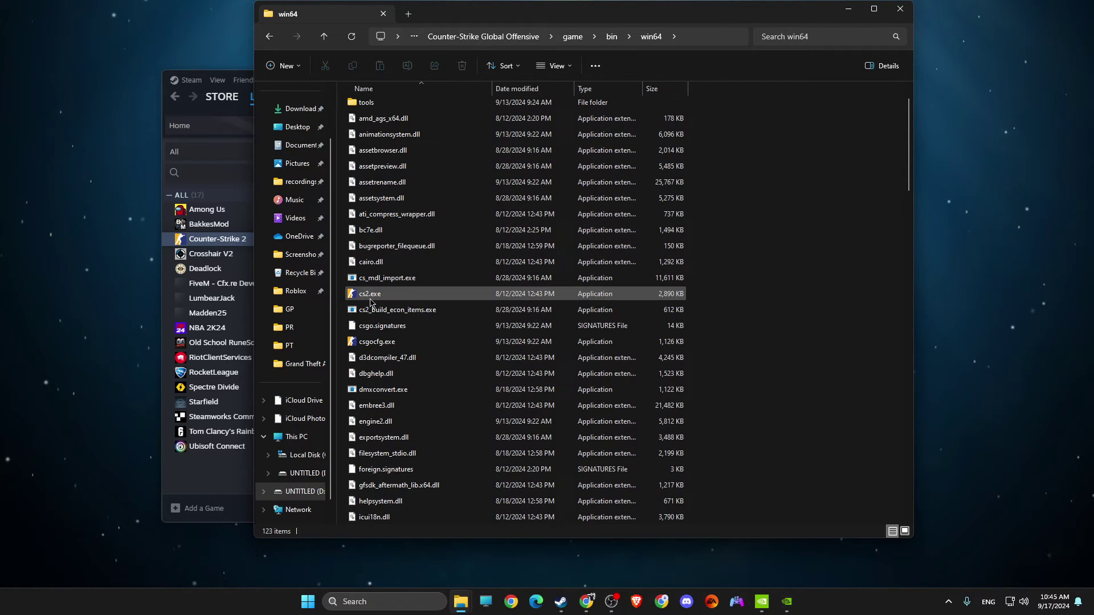
- In cs2.exe's Compatibility properties, enable Windows 8 mode and disable fullscreen optimizations, then apply
right_click(370, 295)
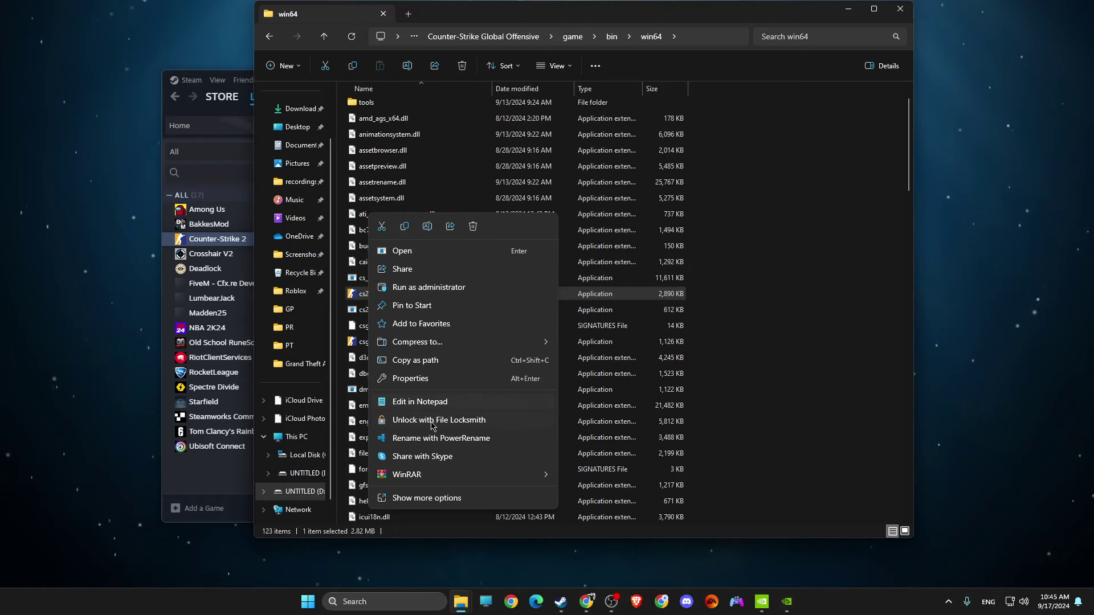
click(410, 378)
click(468, 298)
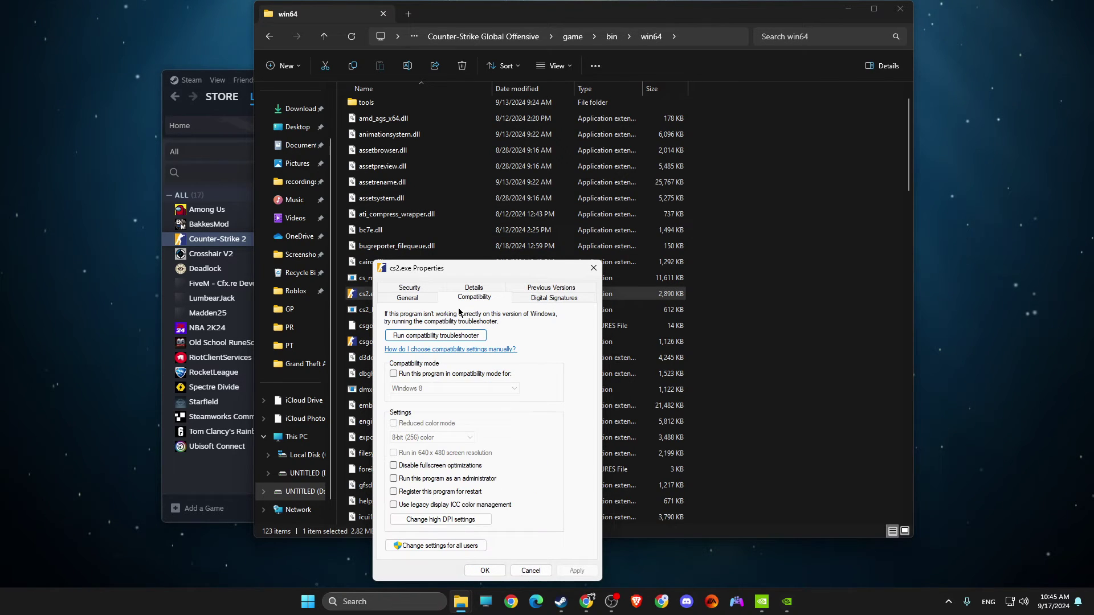
click(394, 374)
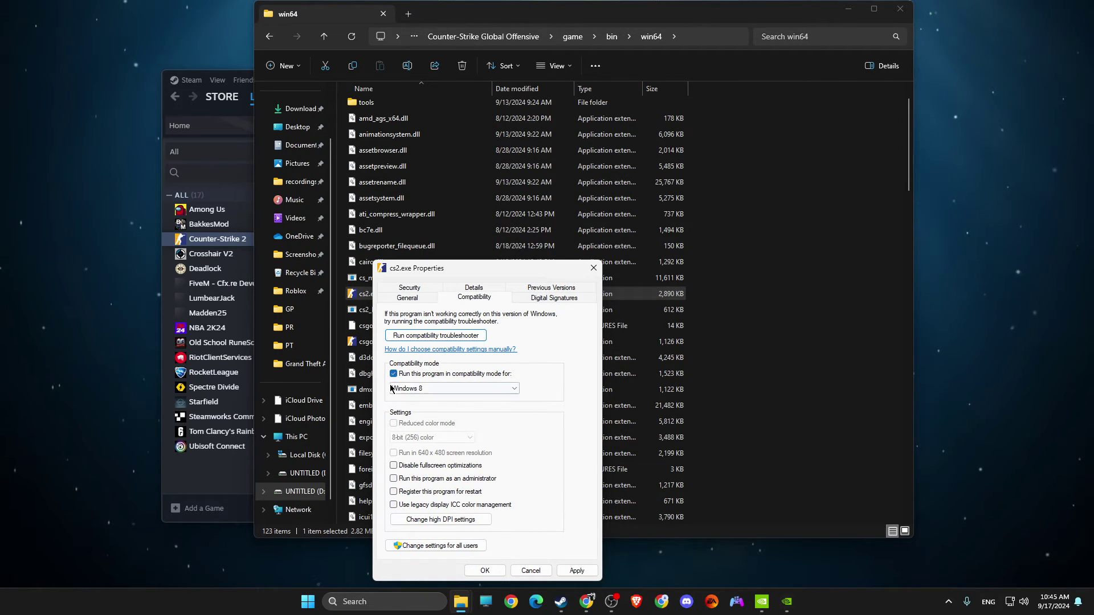
click(394, 466)
click(578, 571)
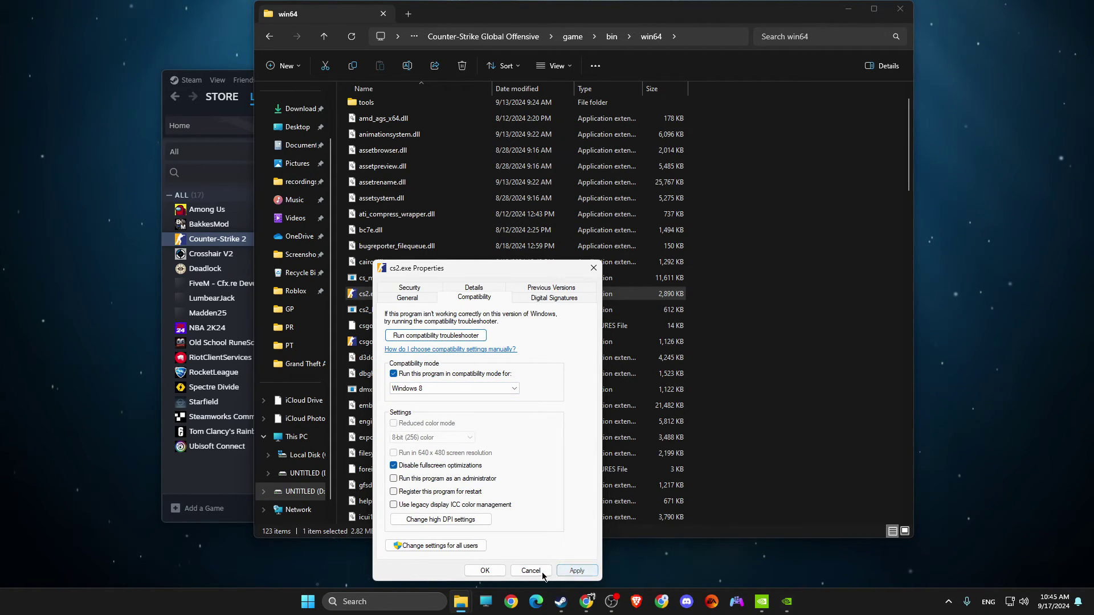
click(485, 571)
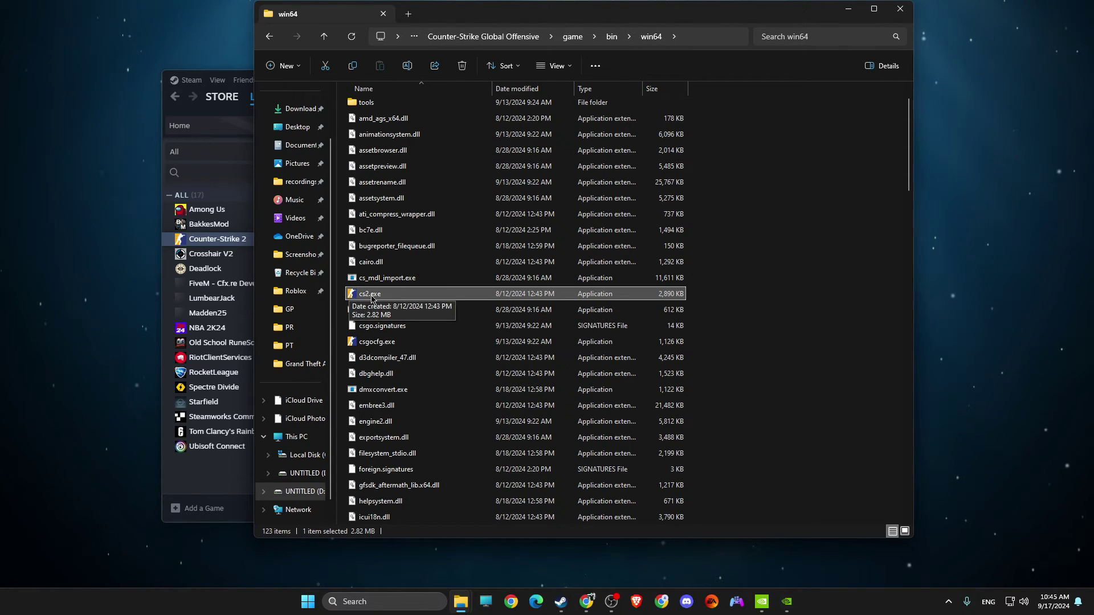
- Untick compatibility mode in cs2.exe's Compatibility properties and apply the change
right_click(367, 297)
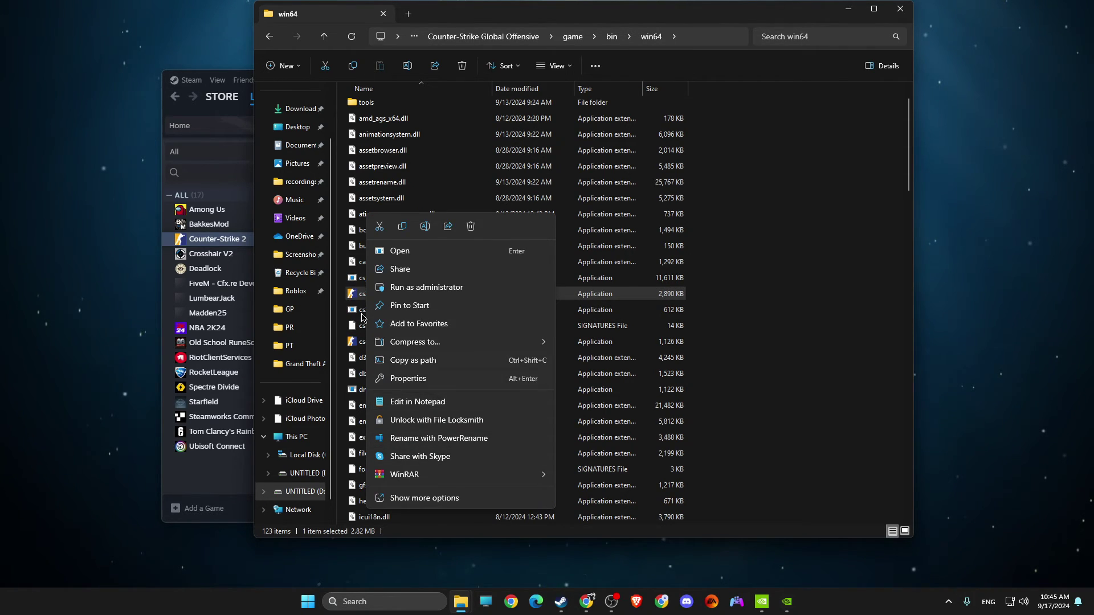
click(408, 378)
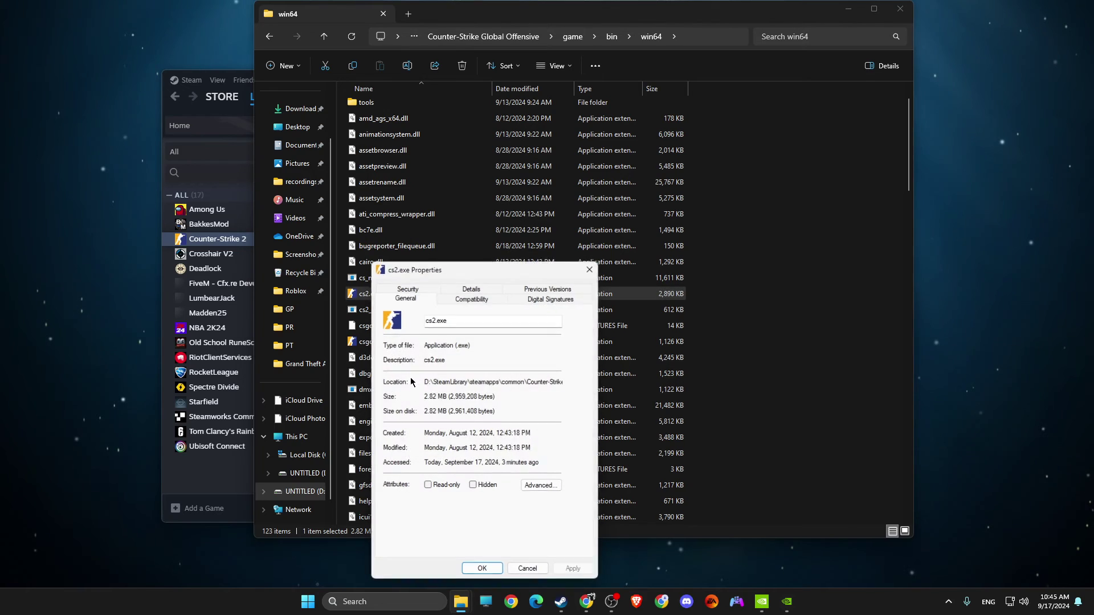
click(471, 296)
click(418, 375)
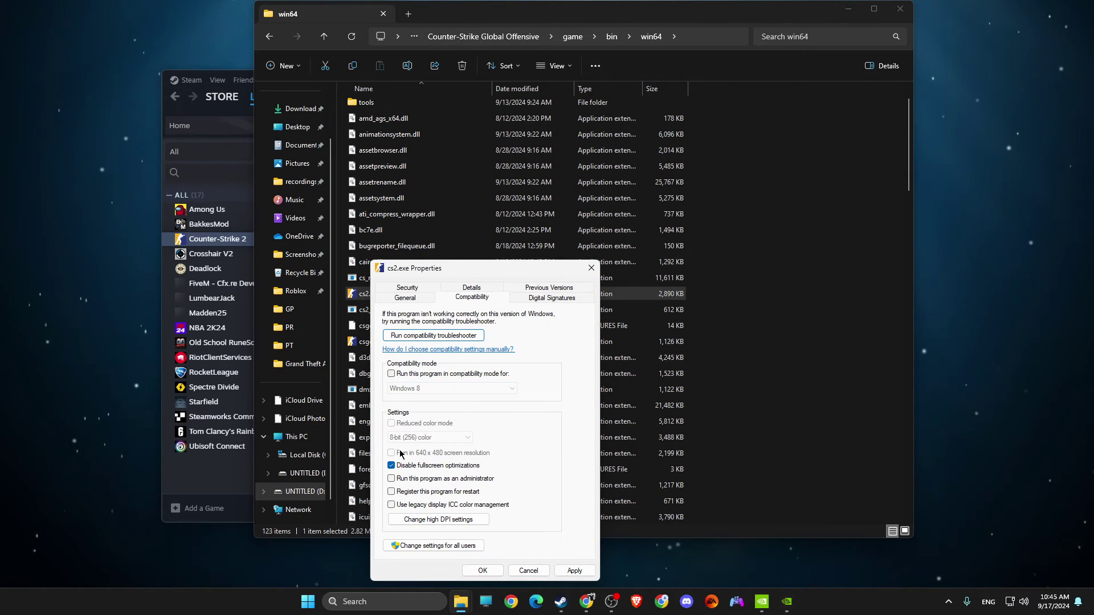
click(573, 570)
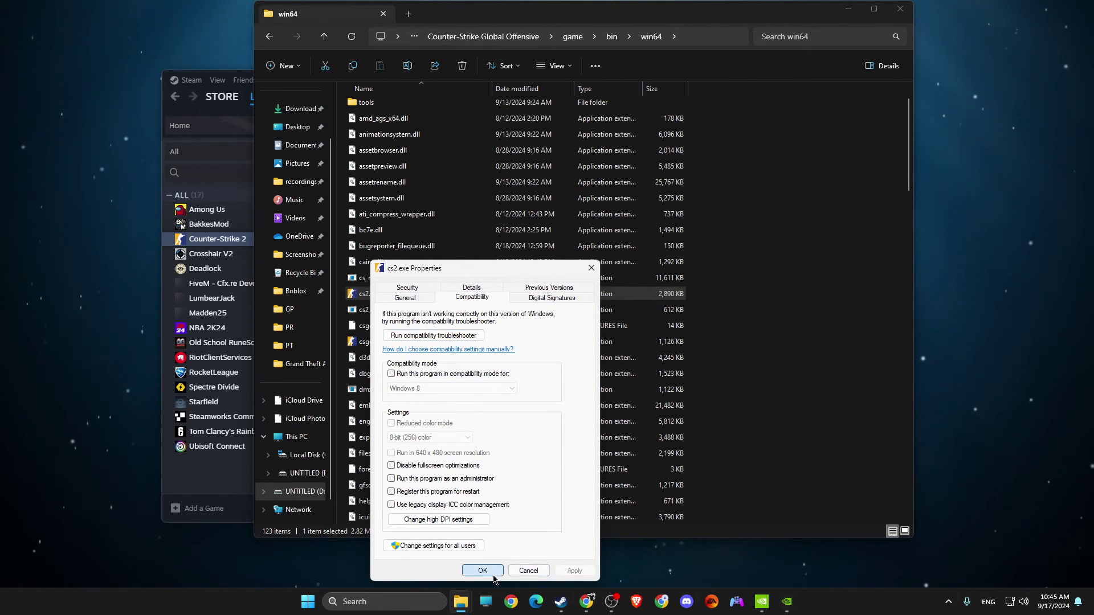
click(482, 570)
- Close File Explorer, Steam's game properties and Steam, and bring up Windows search
click(900, 8)
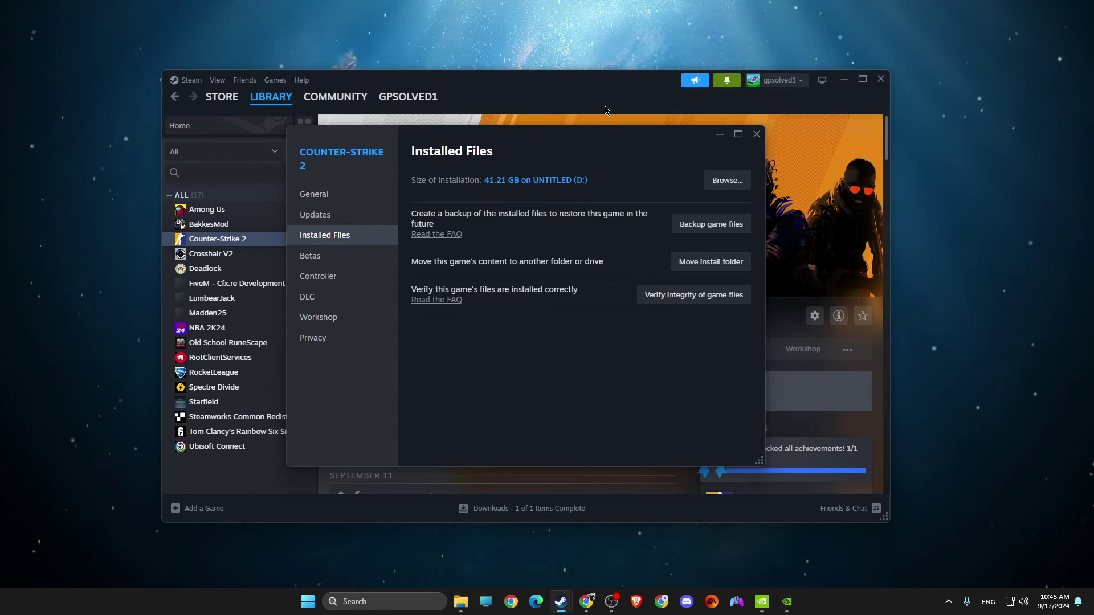
click(752, 136)
click(880, 80)
click(393, 593)
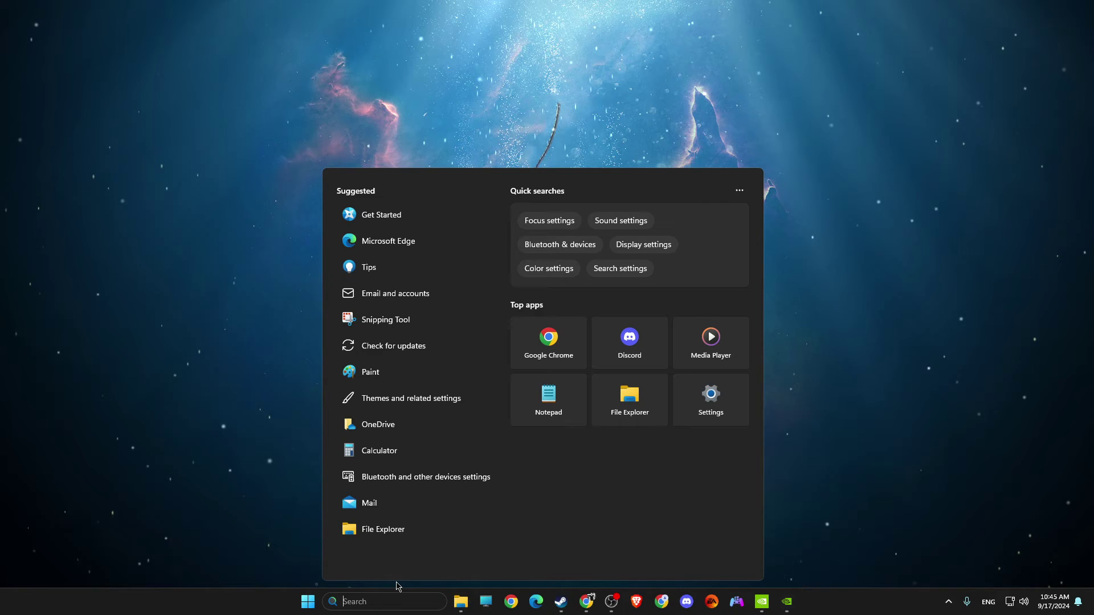
- Search 'graph' to reach Graphics settings, view default graphics settings, then go back
text(graph)
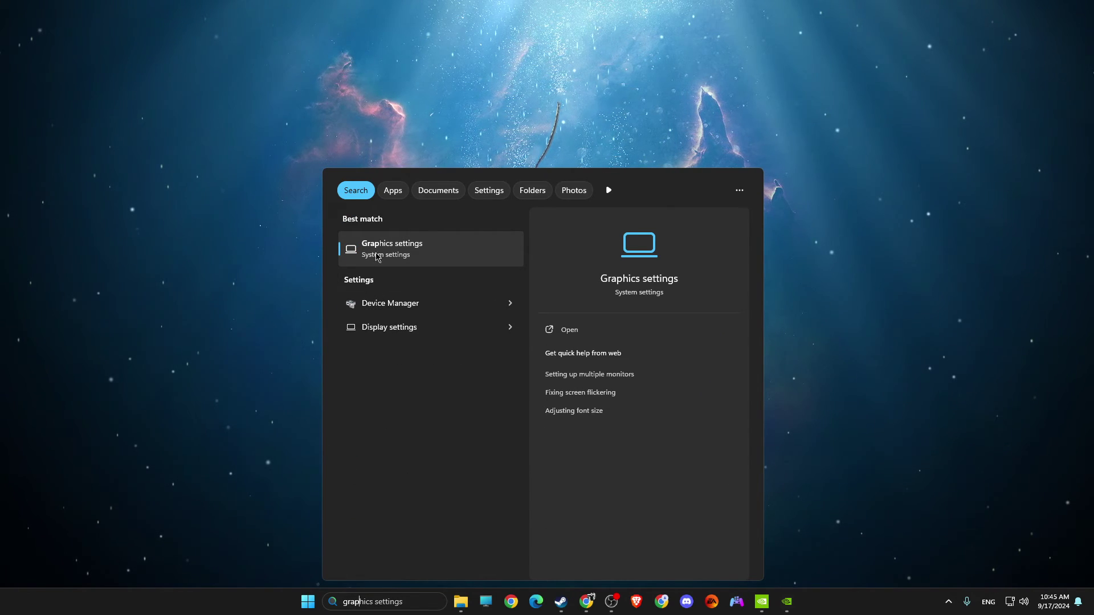
key(Return)
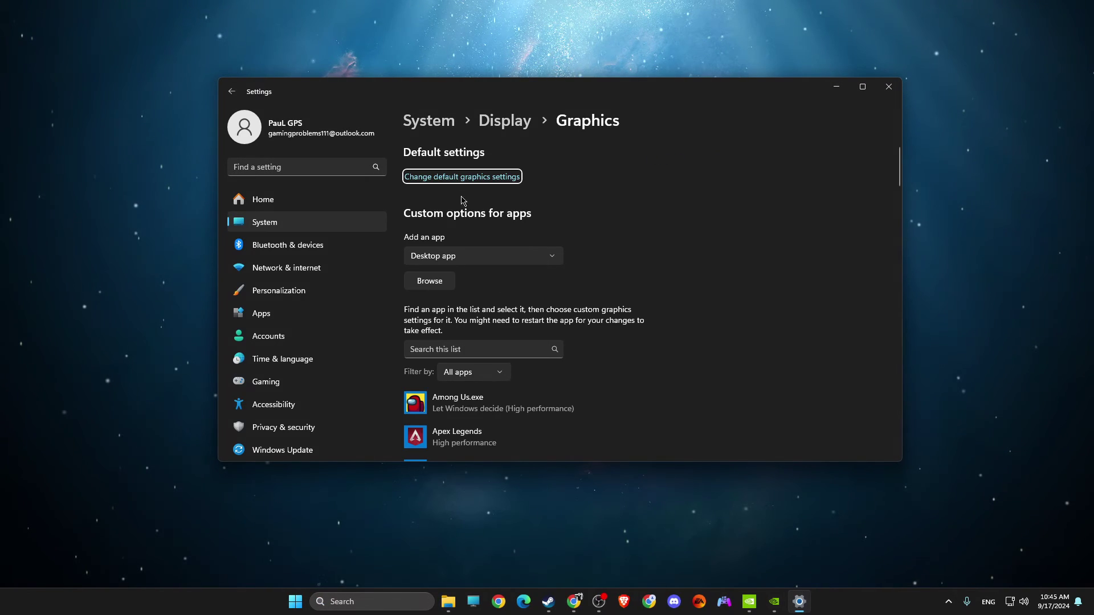
click(458, 177)
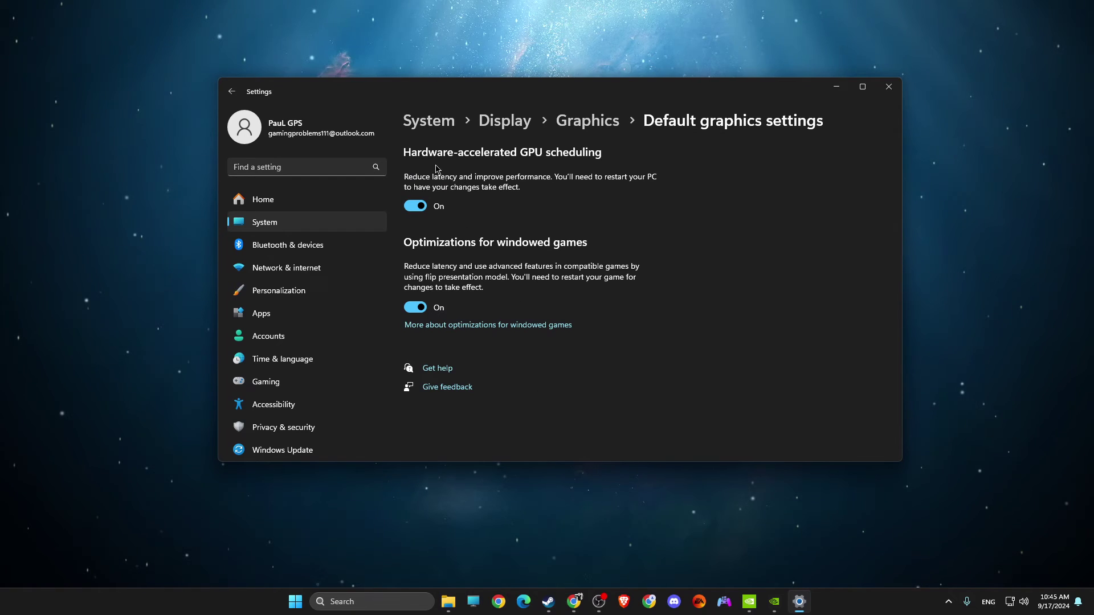
click(232, 92)
- Confirm cs2.exe's graphics preference is High performance, cancel, and bring Steam to the front
scroll(464, 265, down, 15)
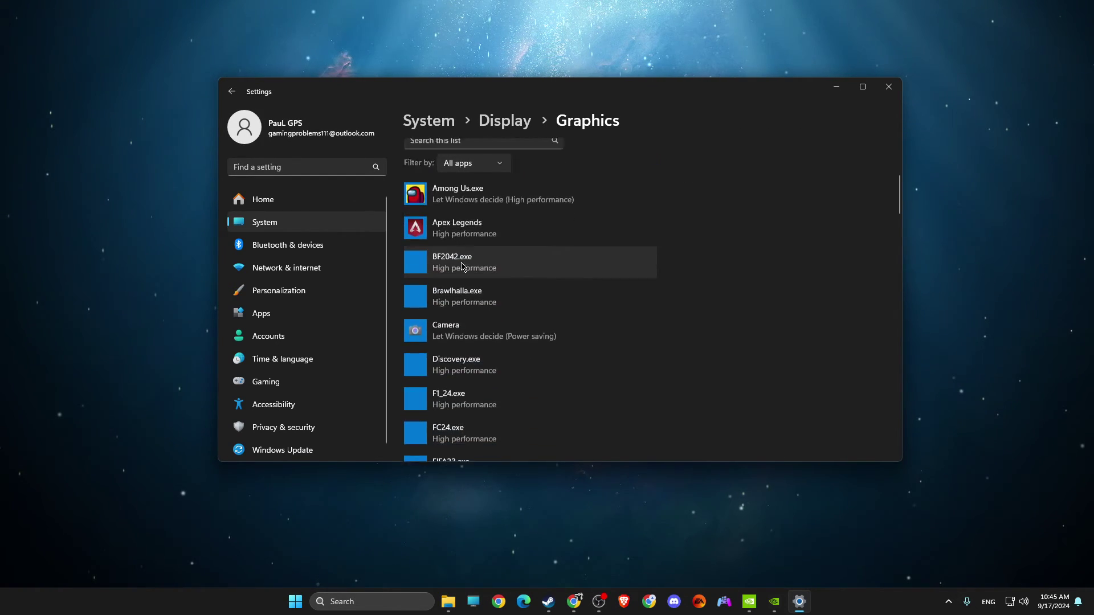
scroll(461, 266, down, 15)
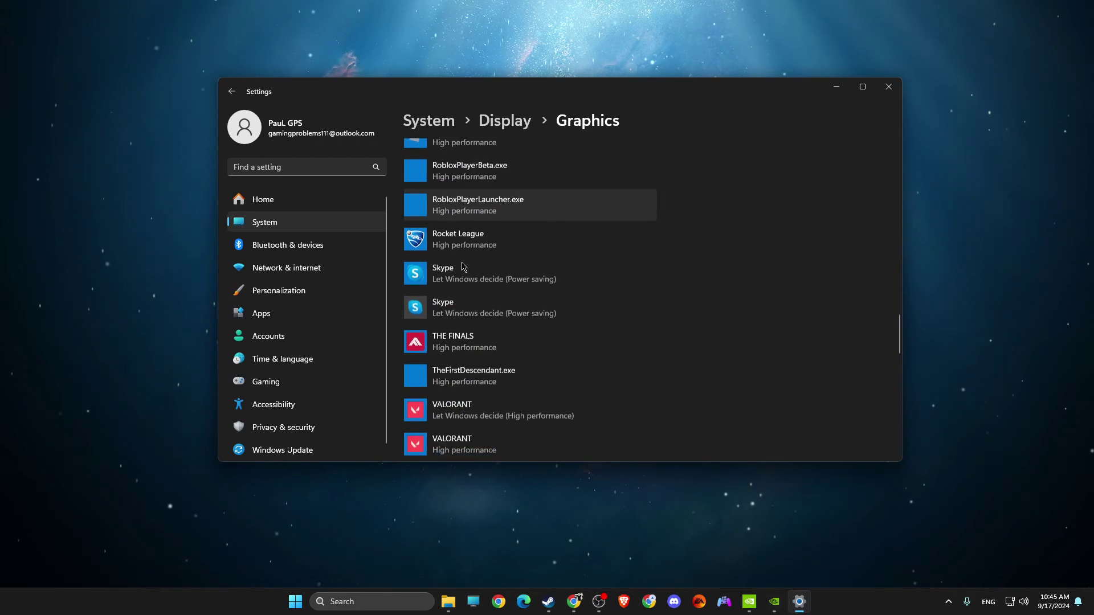
scroll(463, 267, down, 2)
click(460, 248)
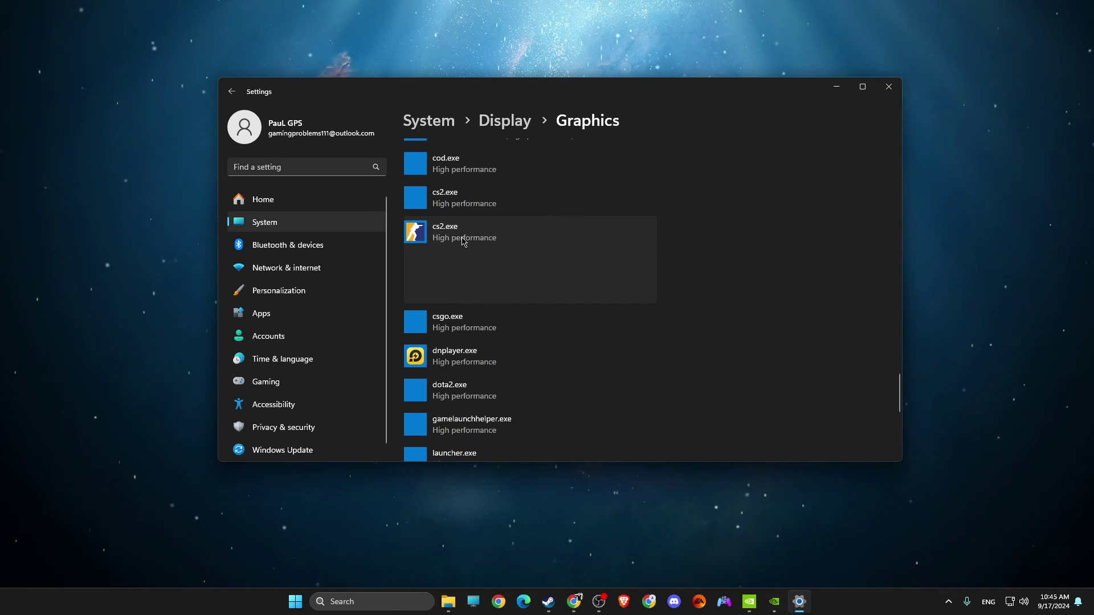
click(558, 292)
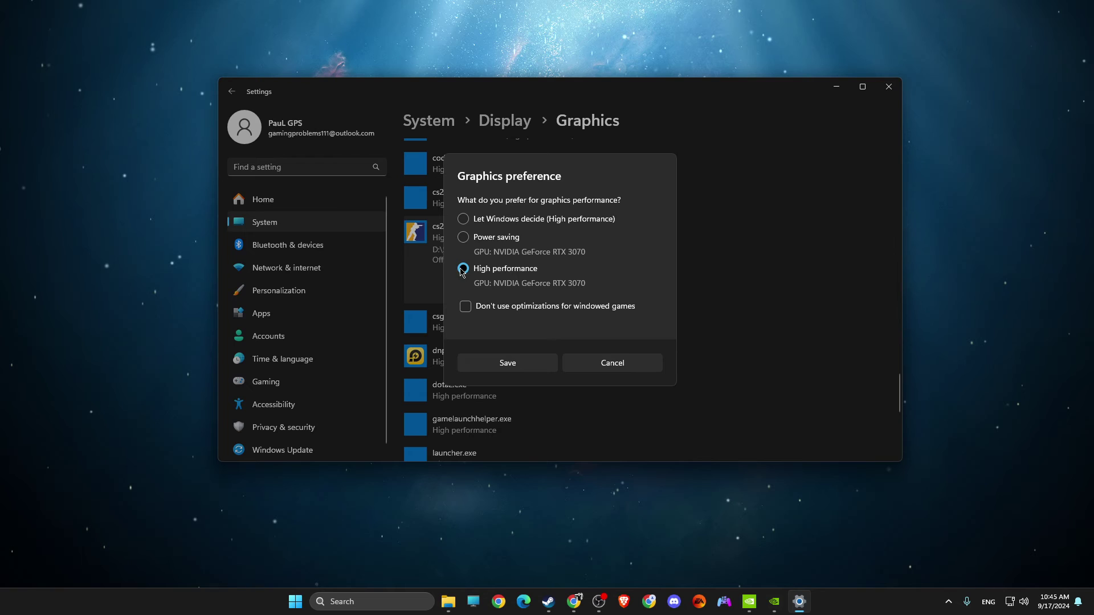
click(617, 369)
scroll(459, 239, up, 20)
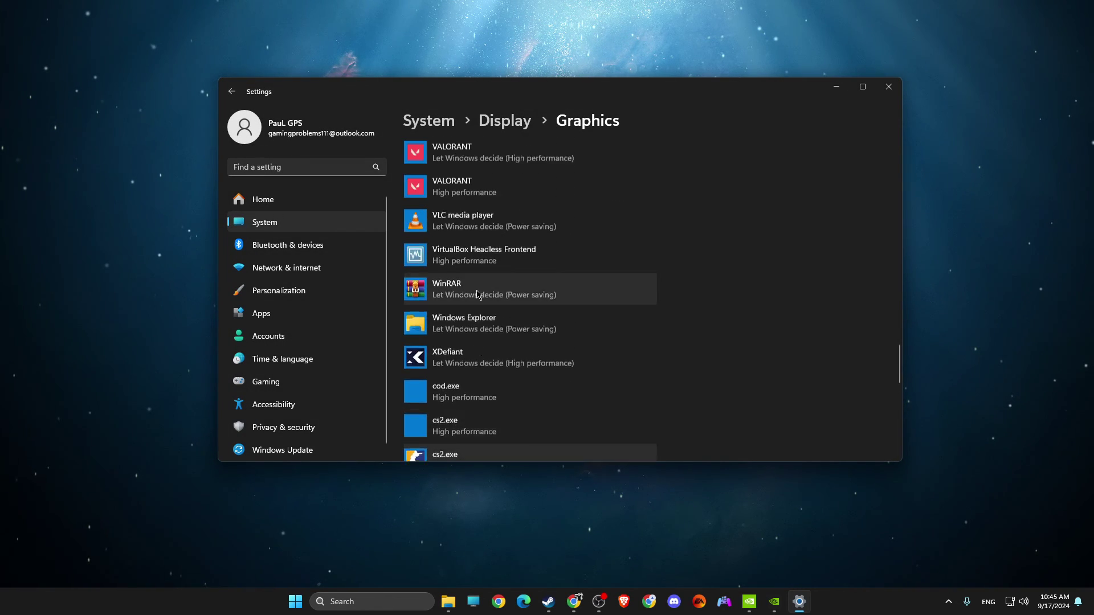
click(548, 601)
- Browse Counter-Strike 2's local files from its Properties > Installed Files page
right_click(236, 240)
click(277, 337)
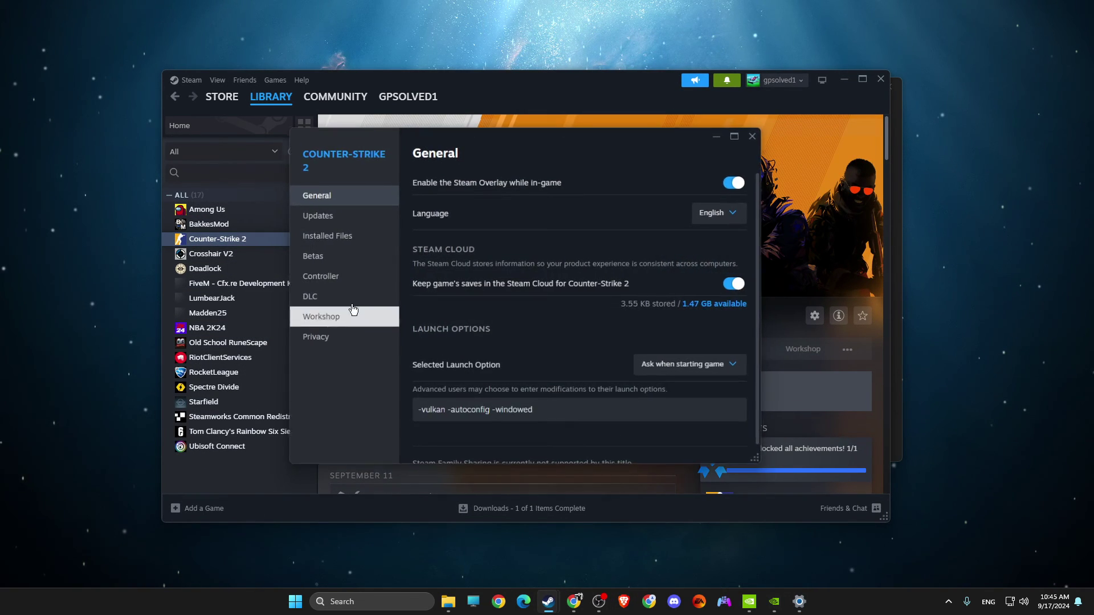
click(330, 235)
click(727, 180)
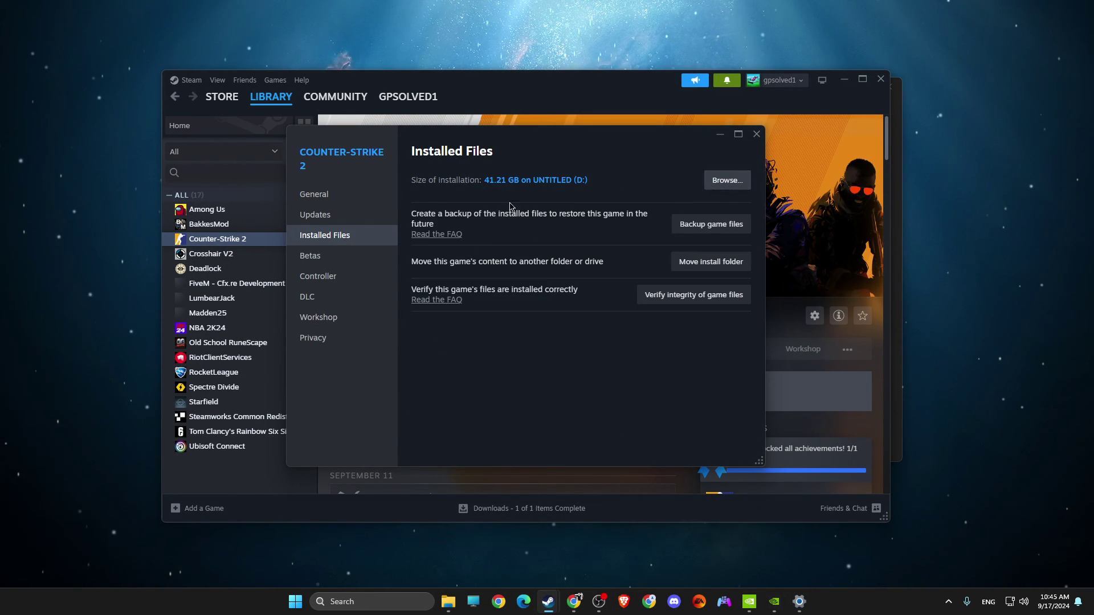
- Copy the full path of the game\bin\win64 folder, then close the Explorer window
double_click(385, 122)
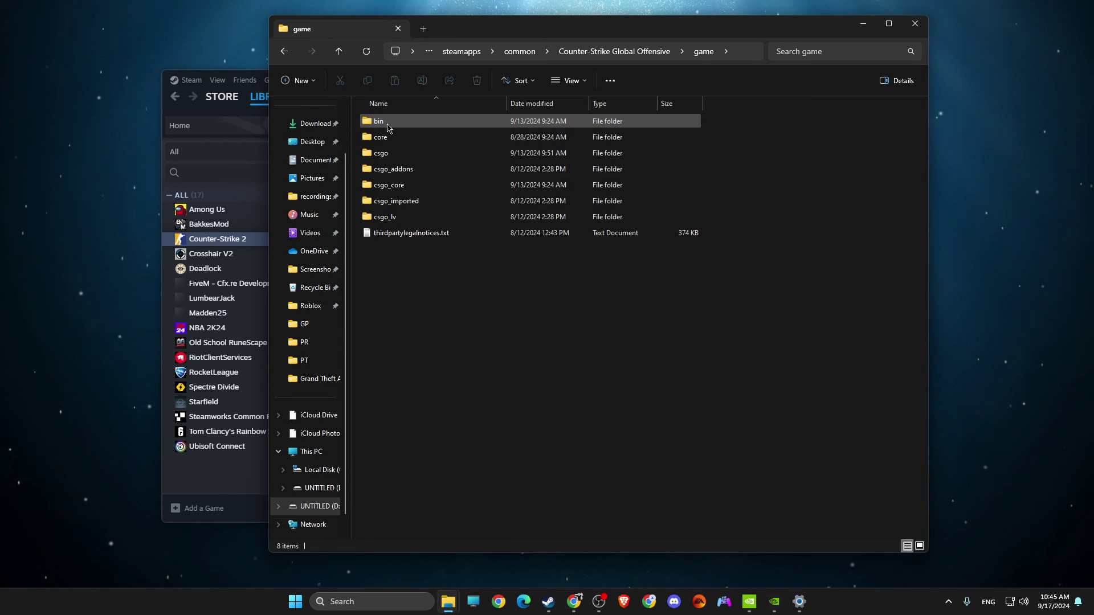
double_click(384, 121)
double_click(385, 122)
click(715, 53)
key(ctrl+c)
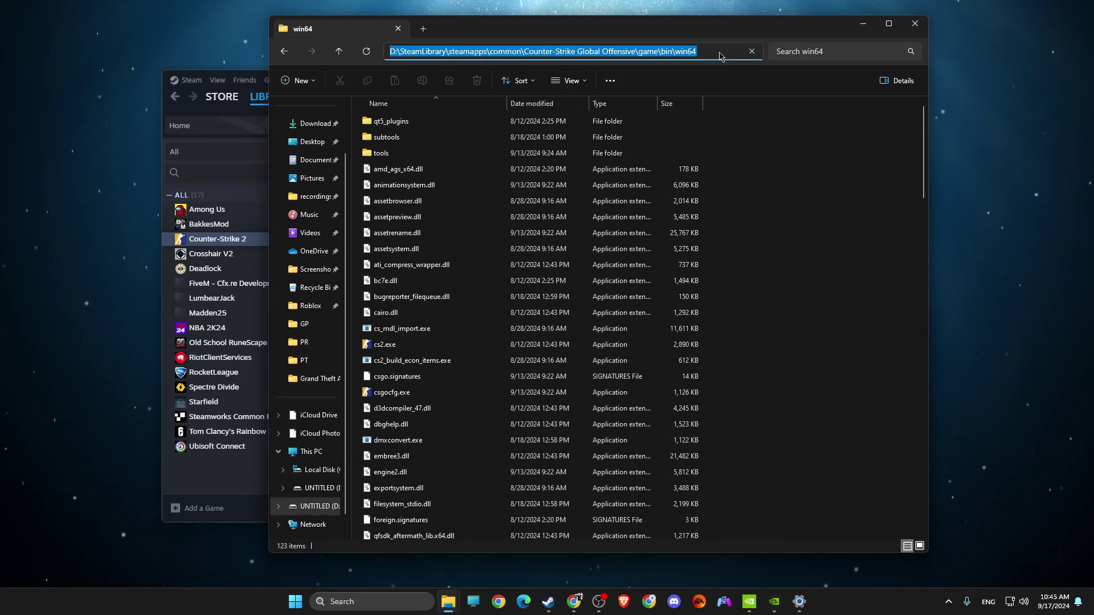
click(914, 23)
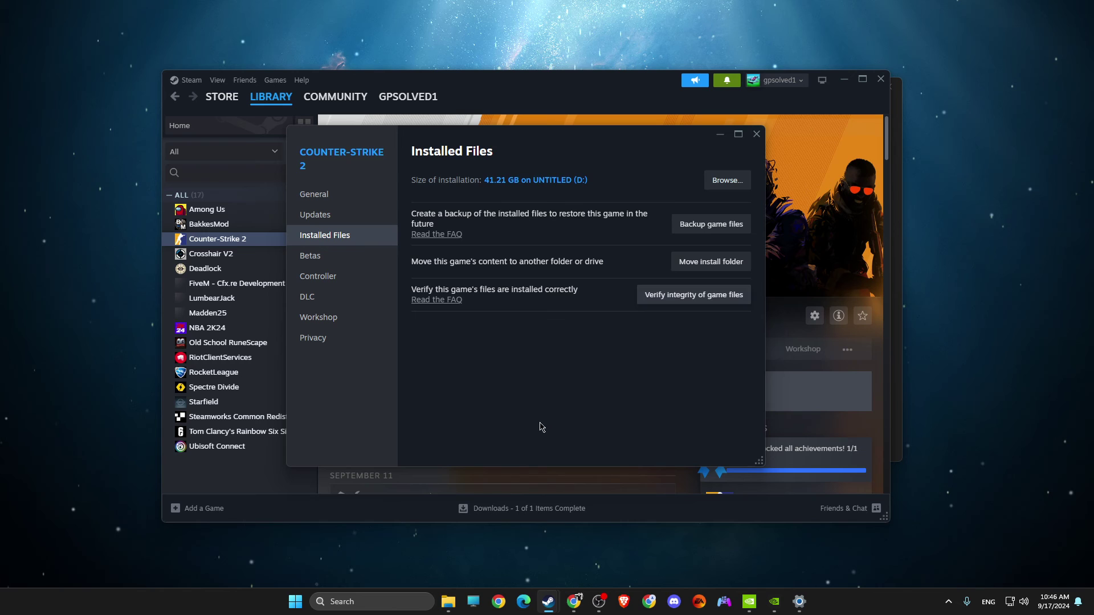
- Add cs2.exe from the pasted win64 folder path to the Graphics app list
click(798, 608)
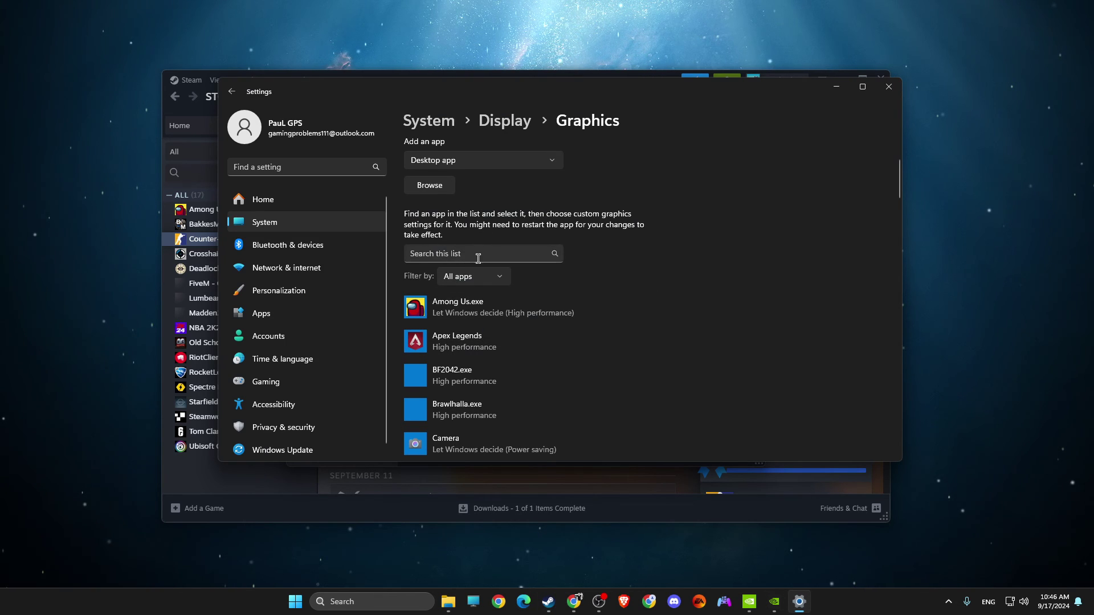
click(439, 192)
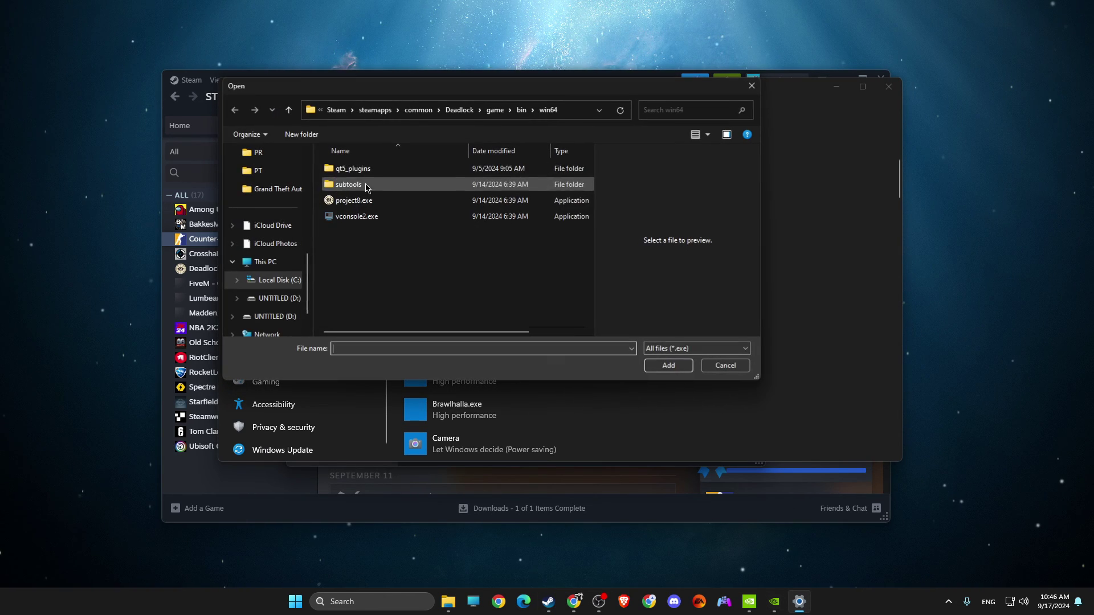
click(572, 110)
key(ctrl+v)
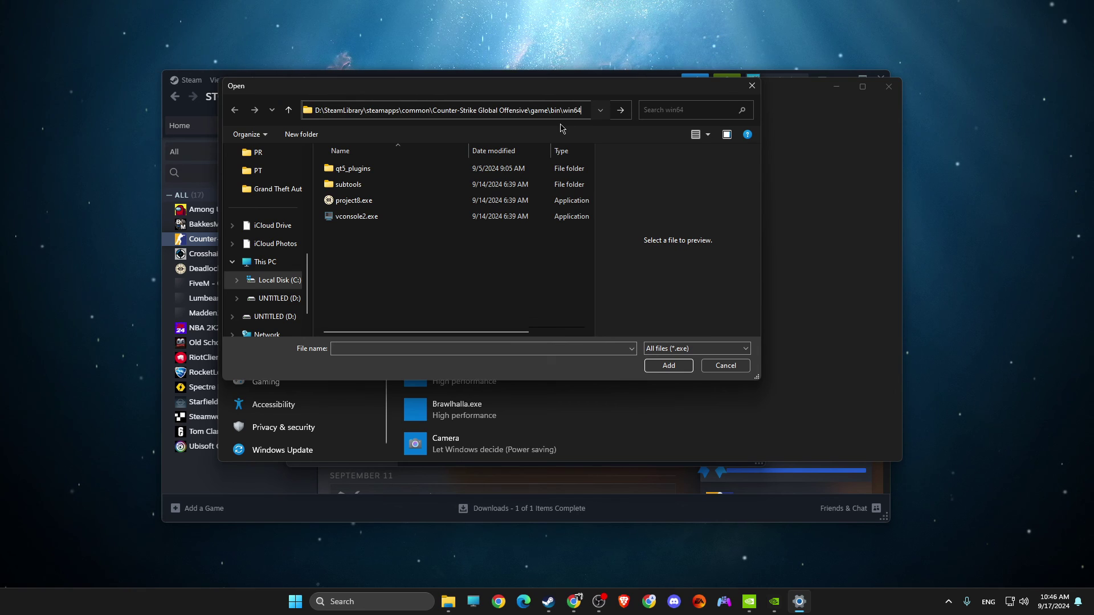
key(Return)
click(359, 238)
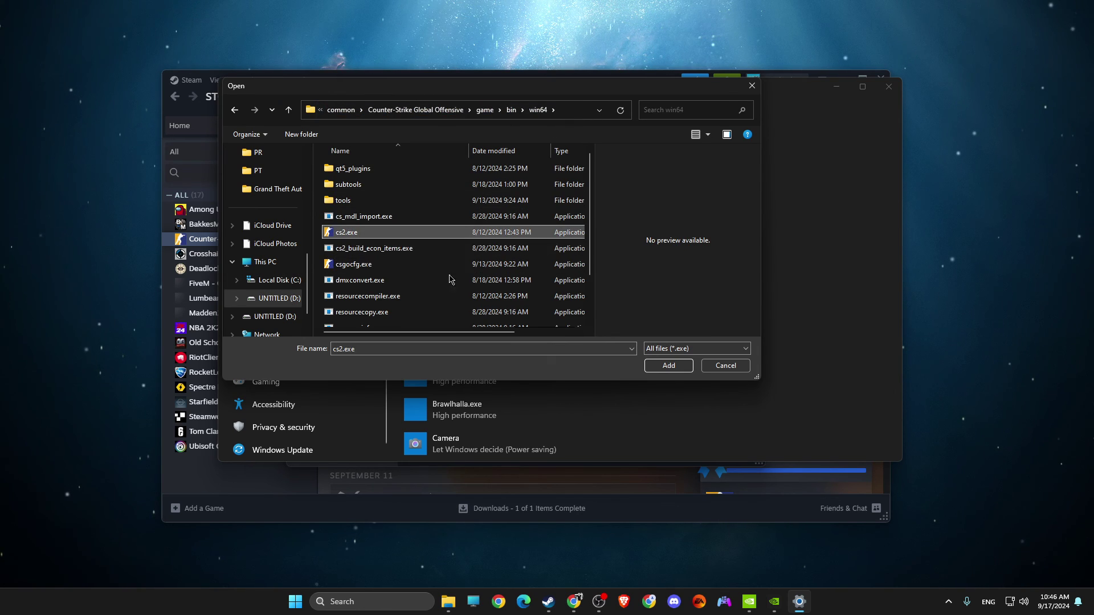
click(727, 368)
- Close Settings and Counter-Strike 2's properties, and minimize Steam
click(887, 97)
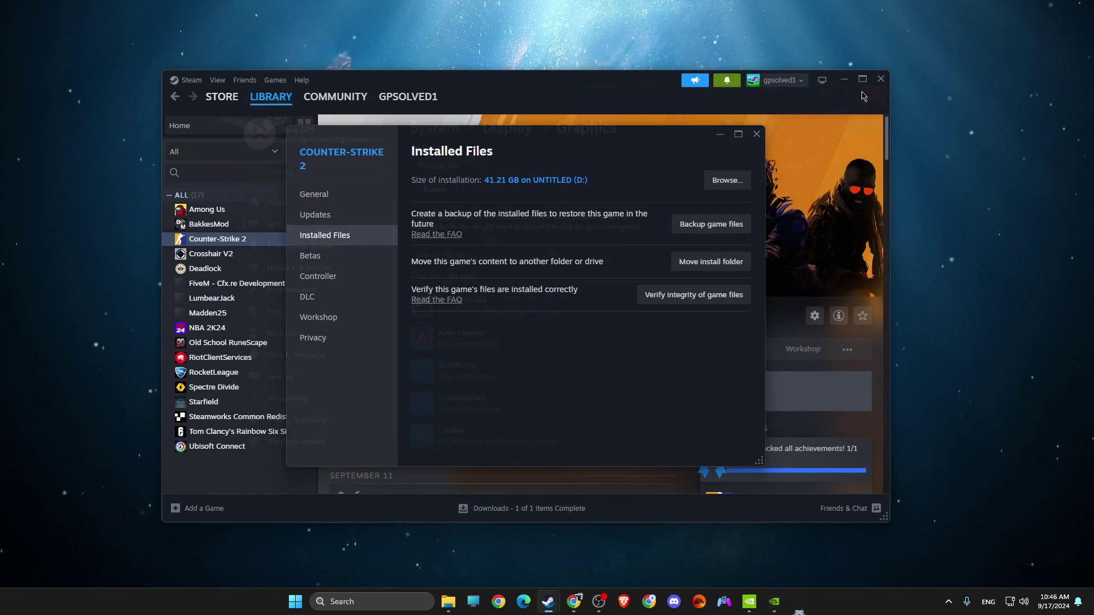
click(756, 126)
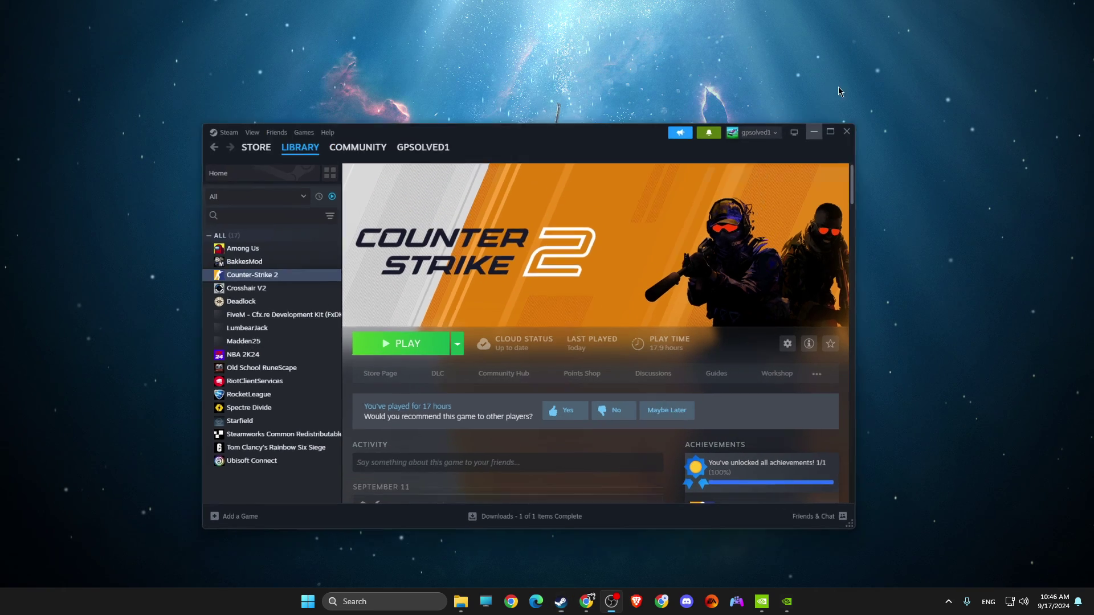
click(844, 83)
- Use the 'edit power plan' search to confirm Ultimate Performance is selected, then close Power Options
click(361, 603)
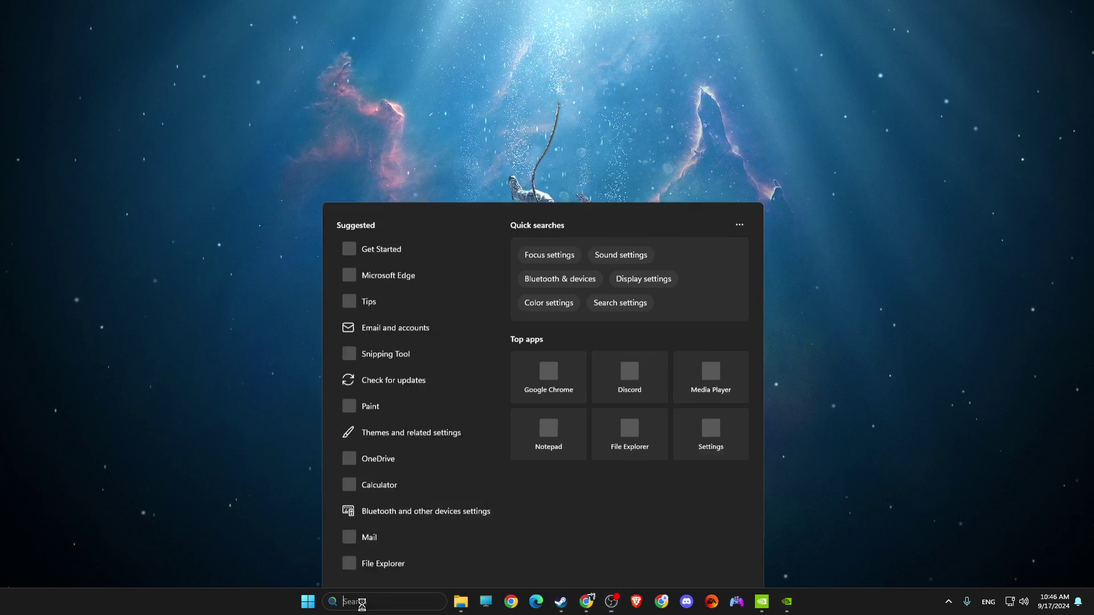
text(edit power plan)
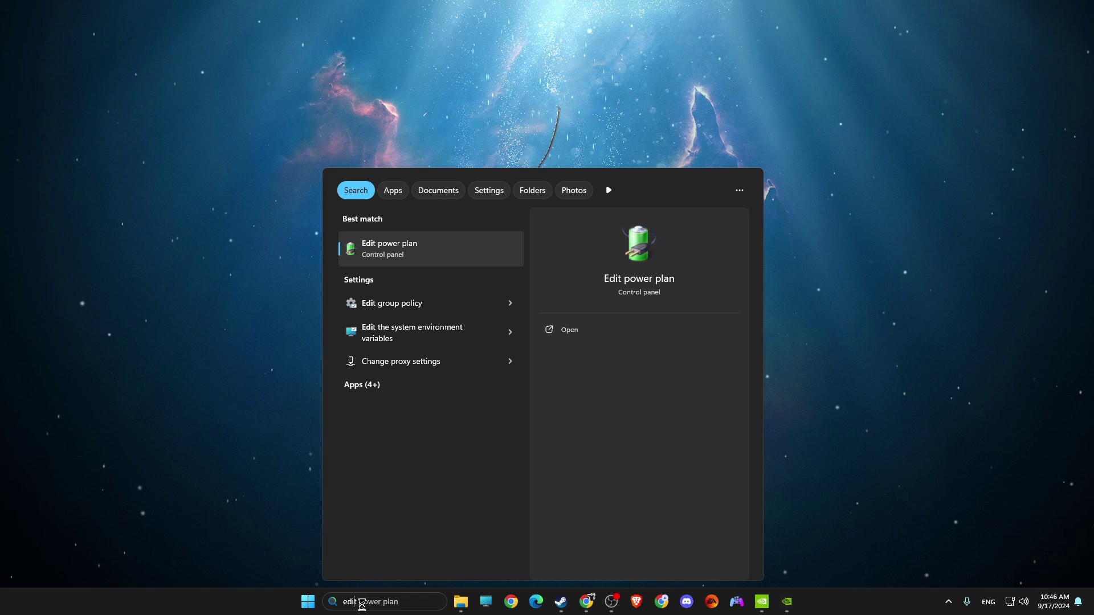
click(413, 255)
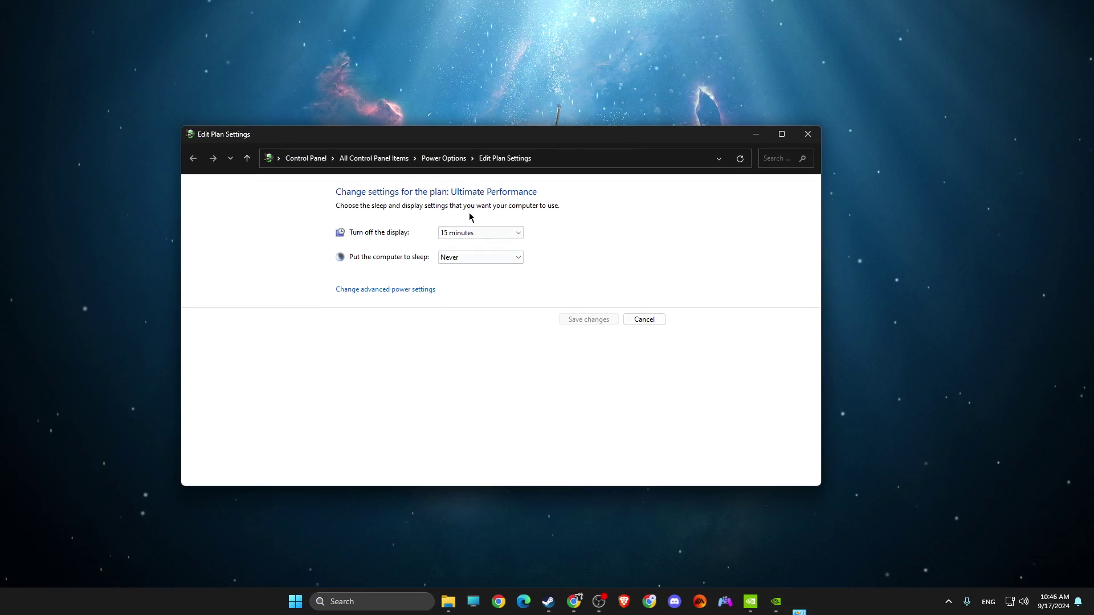
click(443, 158)
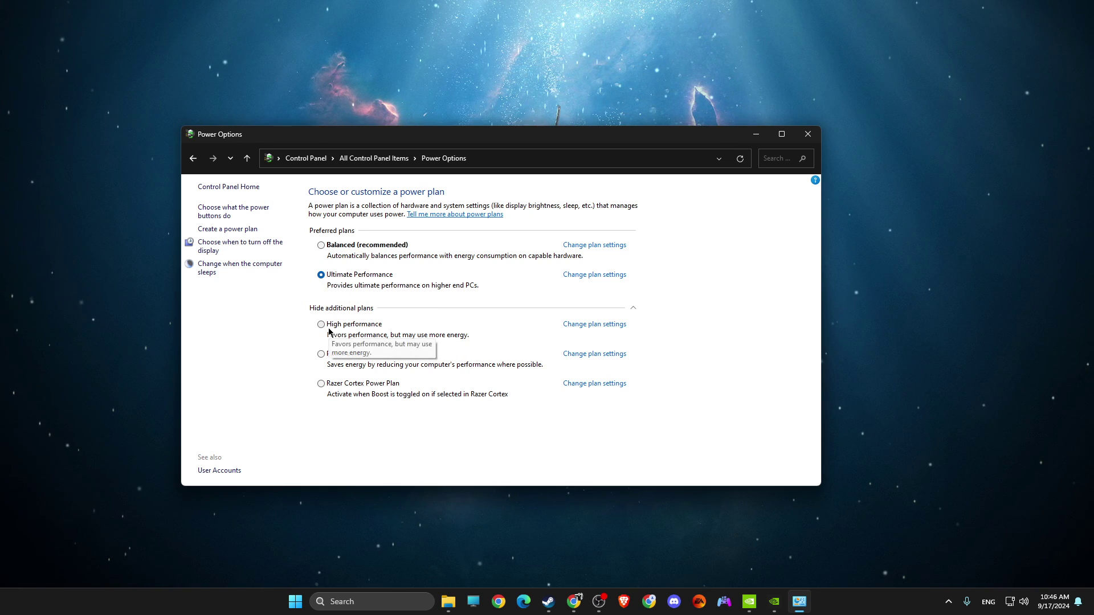
click(808, 134)
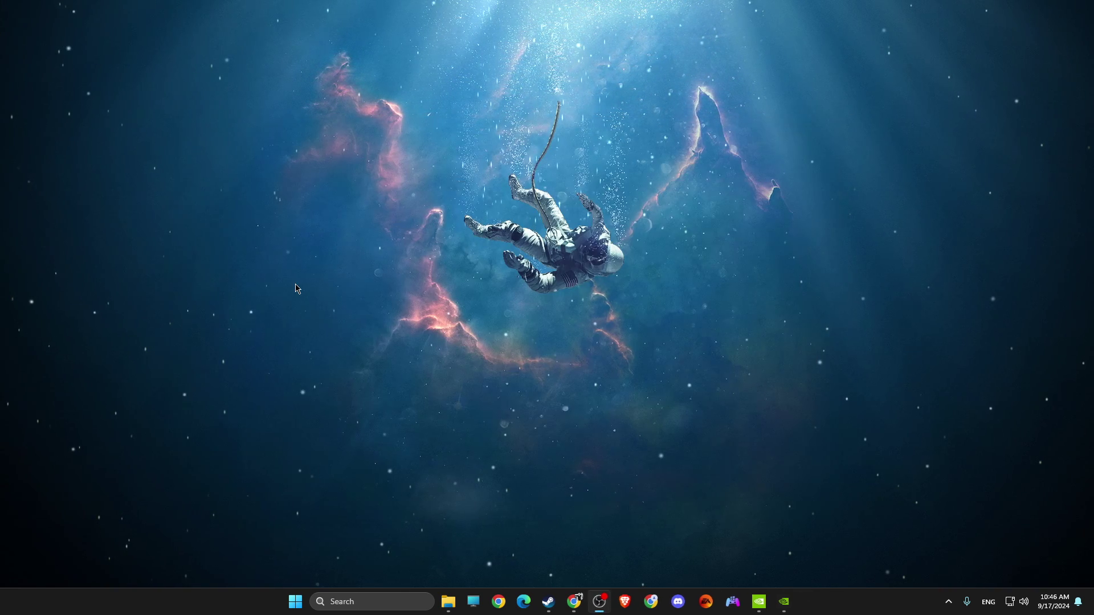